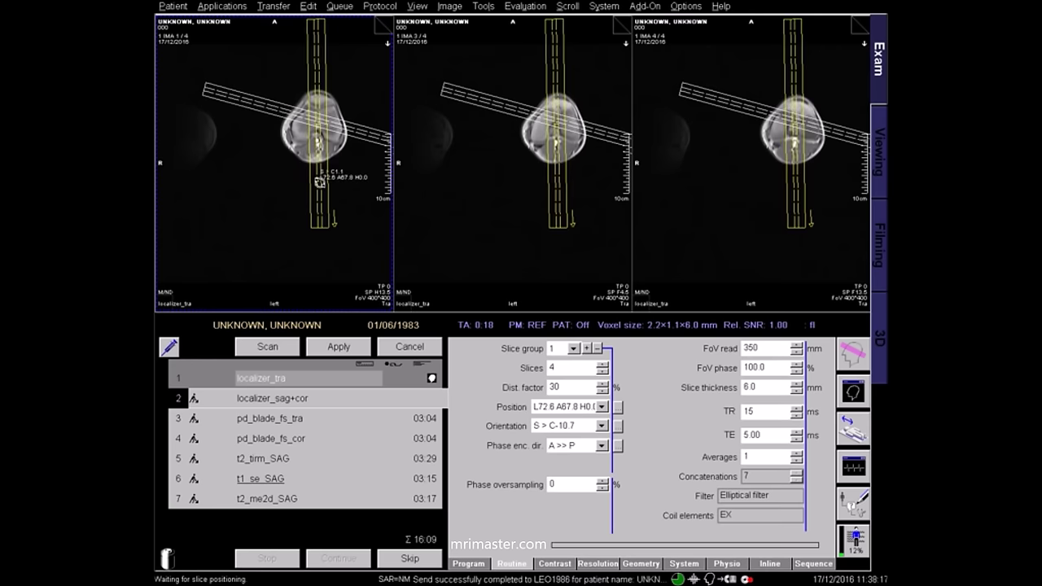
# - Level coronal slice group 2 horizontally on the transverse images and acquire localizer_sag+cor
pyautogui.moveTo(364, 140); pyautogui.dragTo(317, 129)
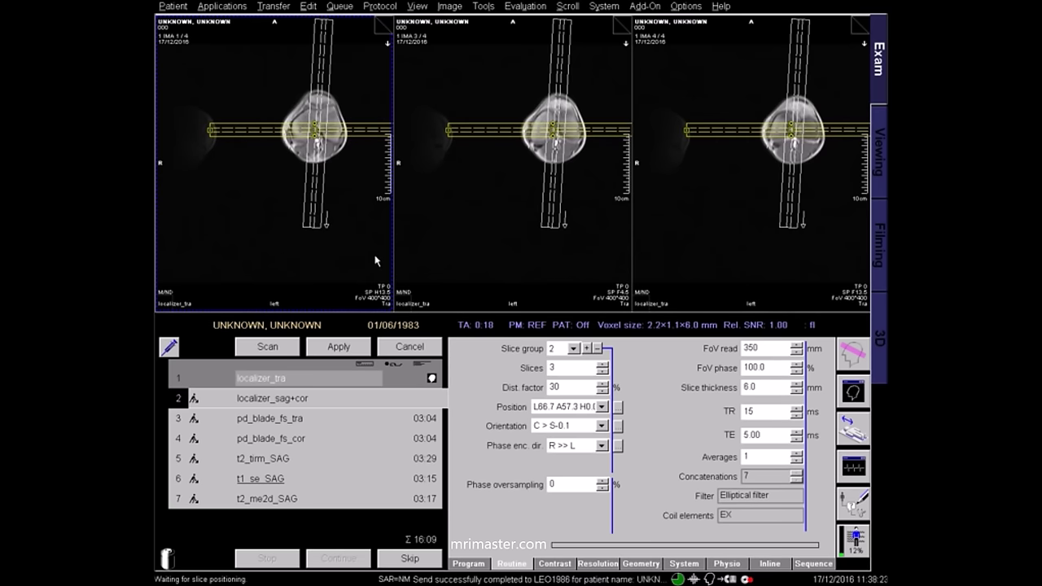
pyautogui.click(339, 347)
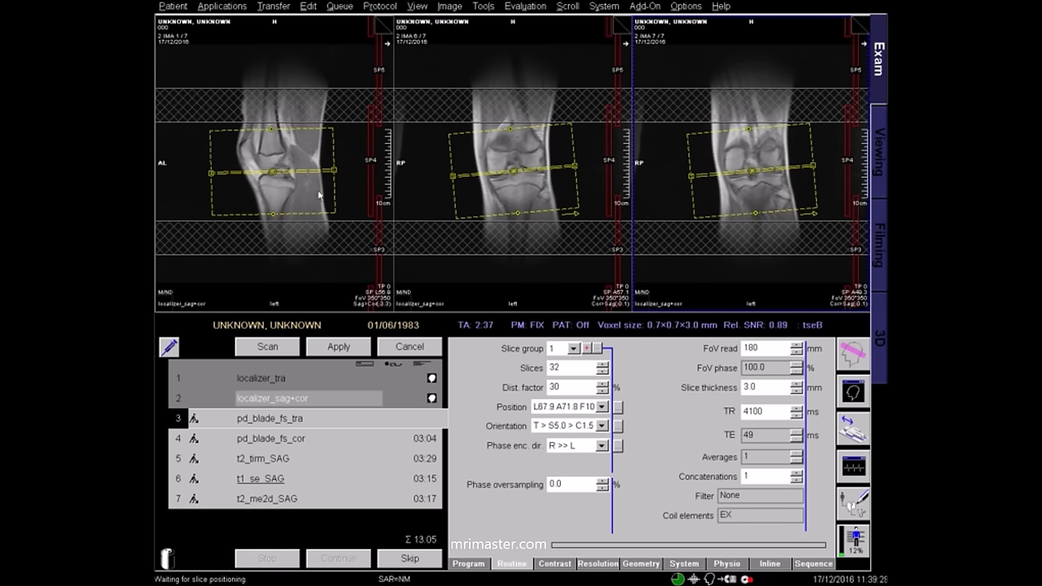
# - Angle the pd_blade_fs_tra slices and both saturation bands along the knee joint line
pyautogui.click(278, 176)
pyautogui.moveTo(311, 169); pyautogui.dragTo(316, 166)
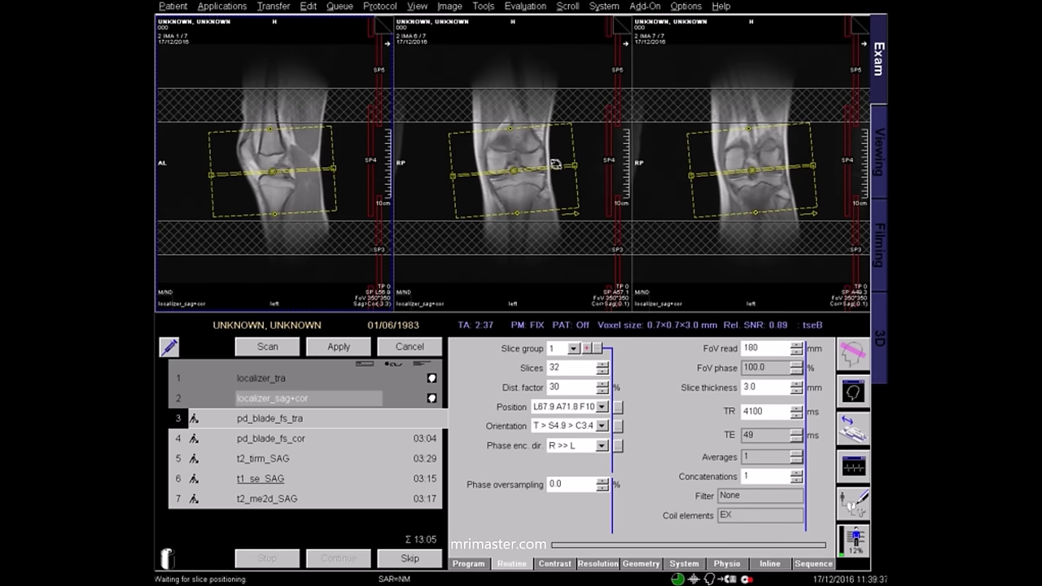
pyautogui.moveTo(554, 166); pyautogui.dragTo(539, 185)
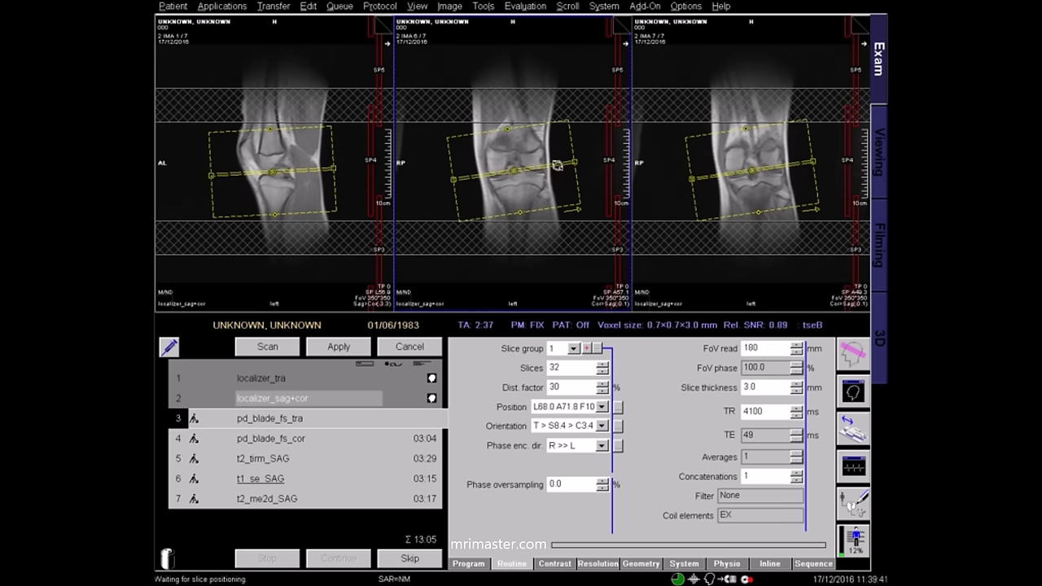
pyautogui.moveTo(599, 118); pyautogui.dragTo(608, 102)
pyautogui.moveTo(592, 221)
pyautogui.mouseDown()
pyautogui.moveTo(596, 205)
pyautogui.moveTo(598, 213)
pyautogui.mouseUp()
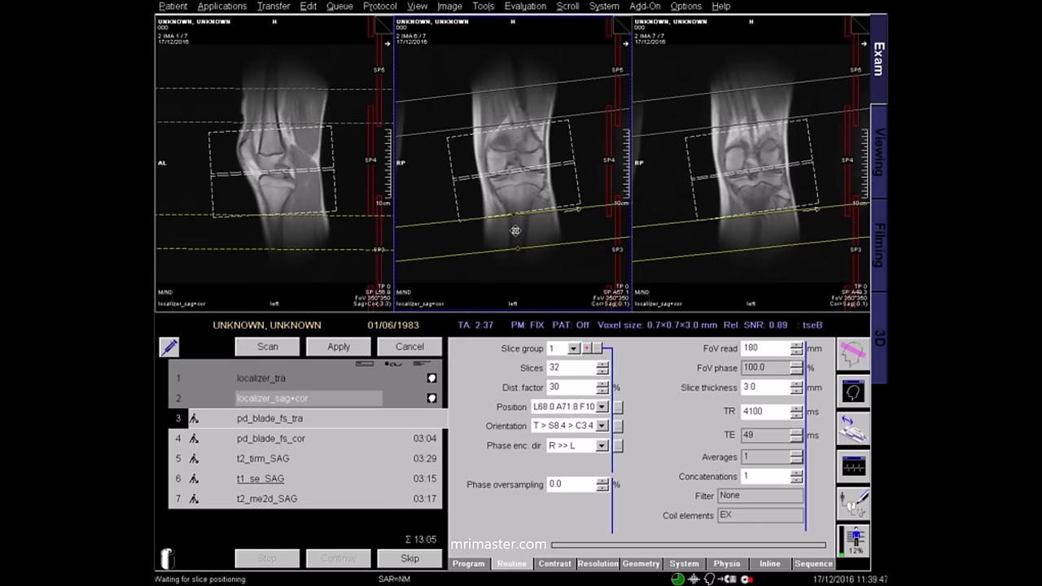
# - Load localizer_tra into the third viewport and start the pd_blade_fs_tra scan
pyautogui.scroll(2, 722, 184)
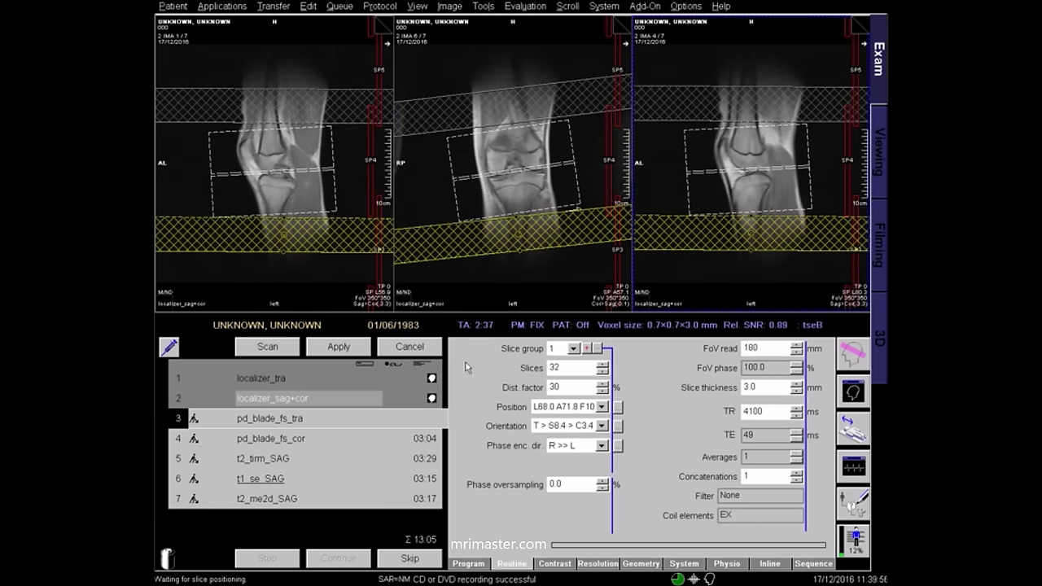
pyautogui.moveTo(432, 379); pyautogui.dragTo(716, 205)
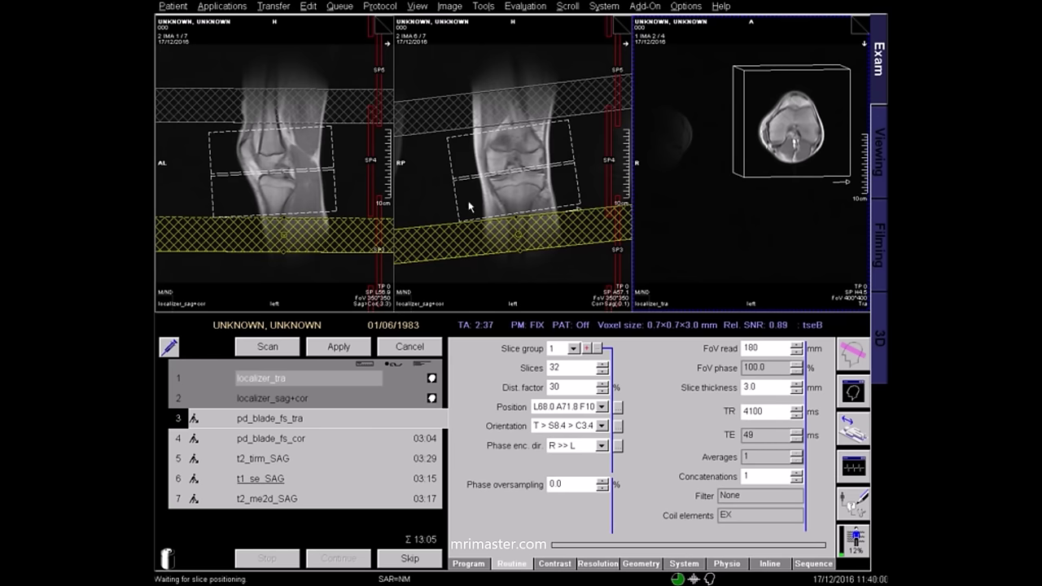
pyautogui.click(339, 346)
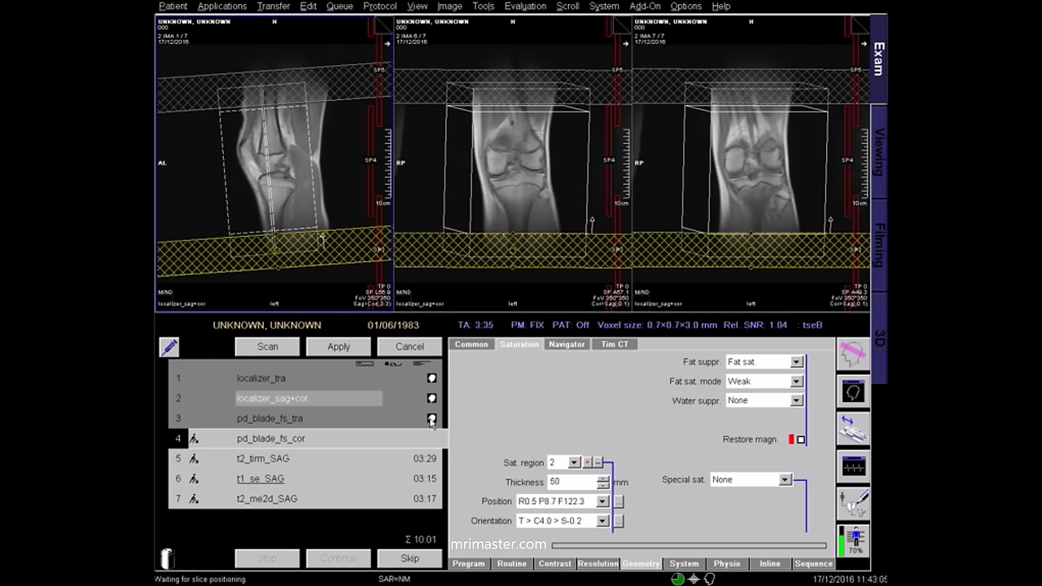
# - Load the pd_blade_fs_tra images and align the coronal slab on the axial and sagittal views
pyautogui.click(432, 419)
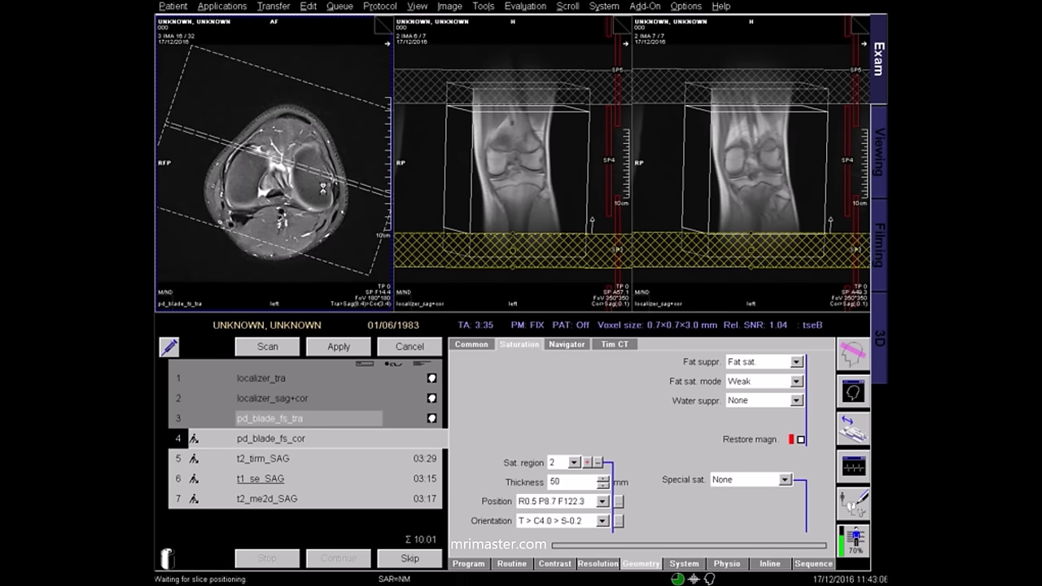
pyautogui.click(333, 197)
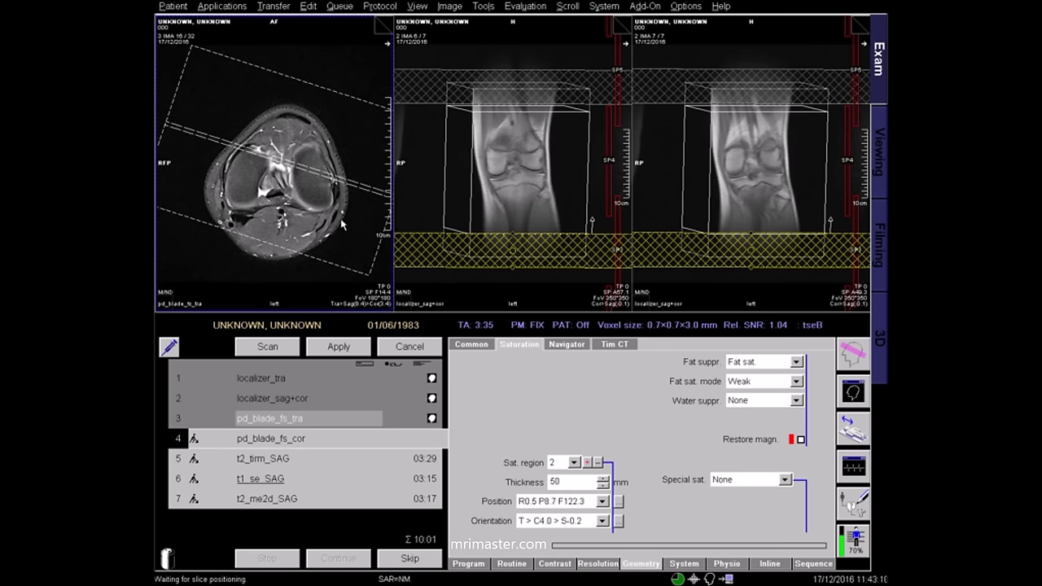
pyautogui.scroll(6, 342, 219)
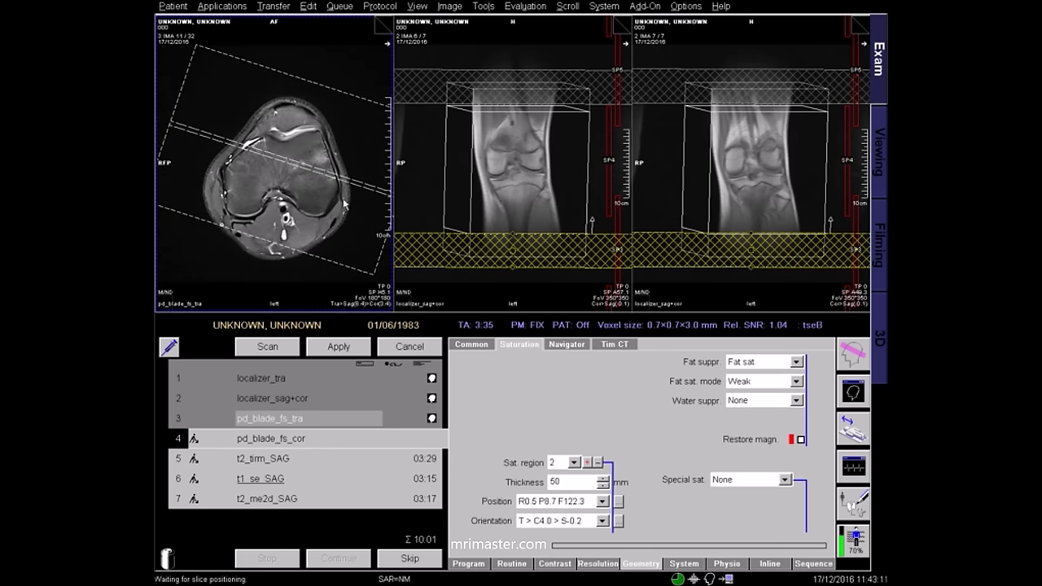
pyautogui.scroll(-1, 342, 193)
pyautogui.moveTo(357, 182); pyautogui.dragTo(384, 157)
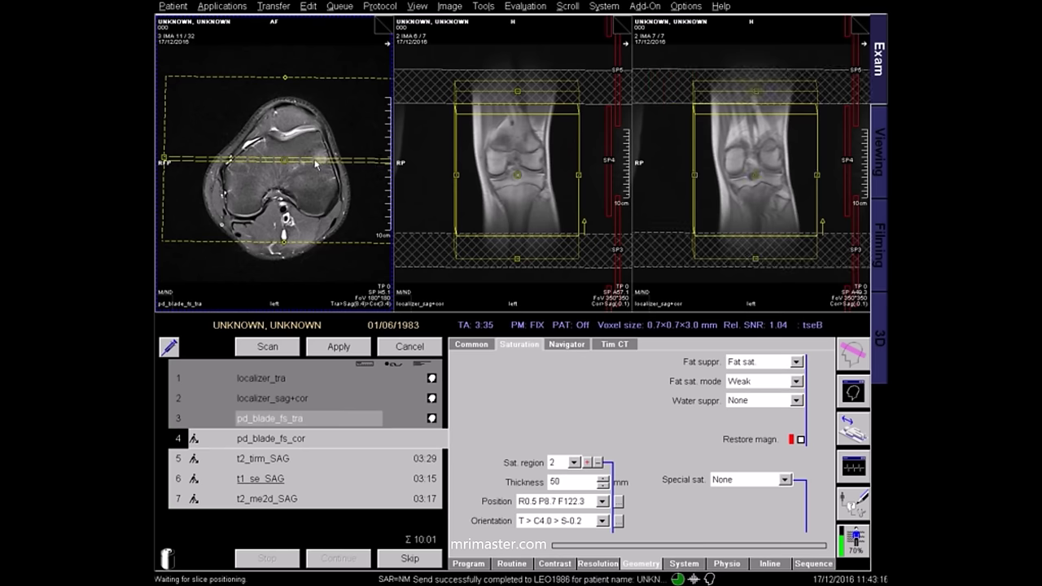
pyautogui.click(287, 161)
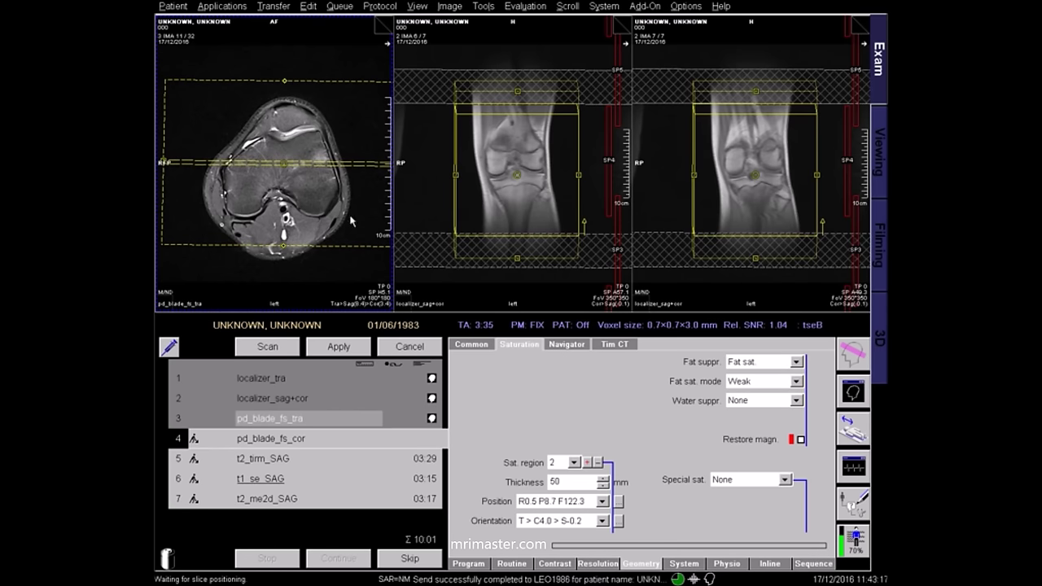
pyautogui.scroll(3, 507, 205)
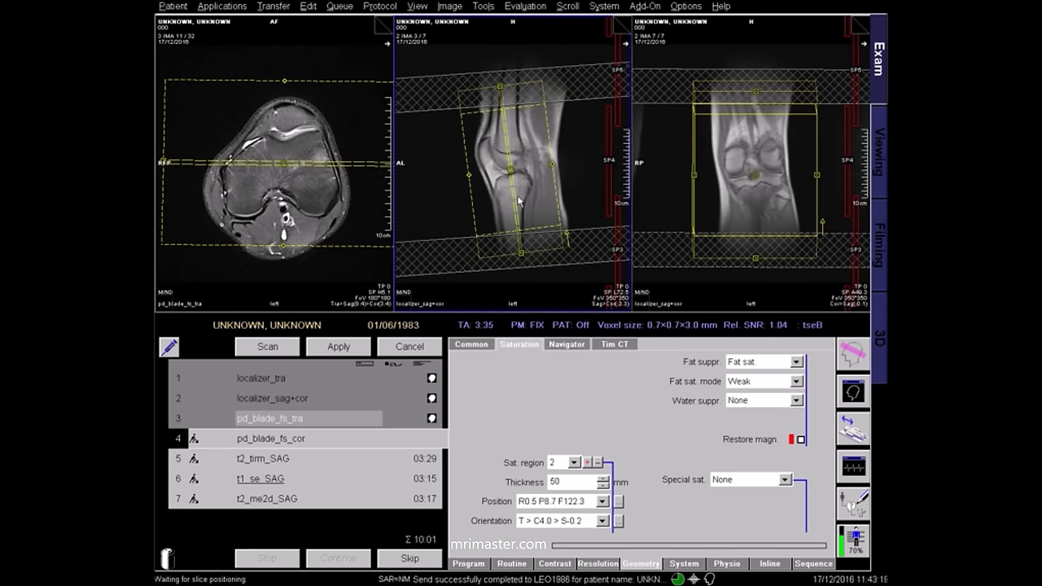
pyautogui.moveTo(516, 207); pyautogui.dragTo(515, 168)
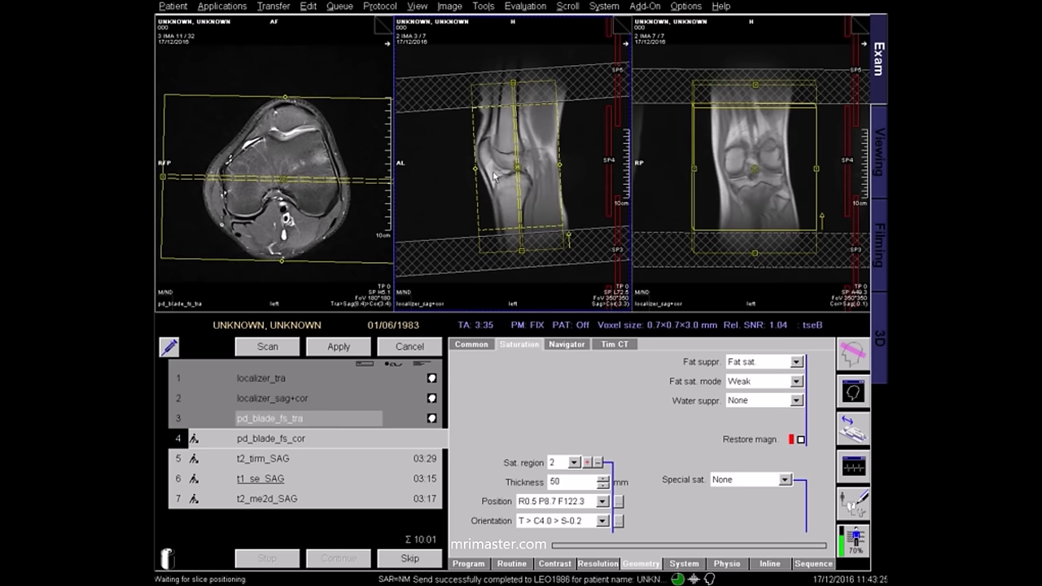
# - Move saturation region 1 up to H116.0 and start the pd_blade_fs_cor scan
pyautogui.click(579, 89)
pyautogui.click(575, 236)
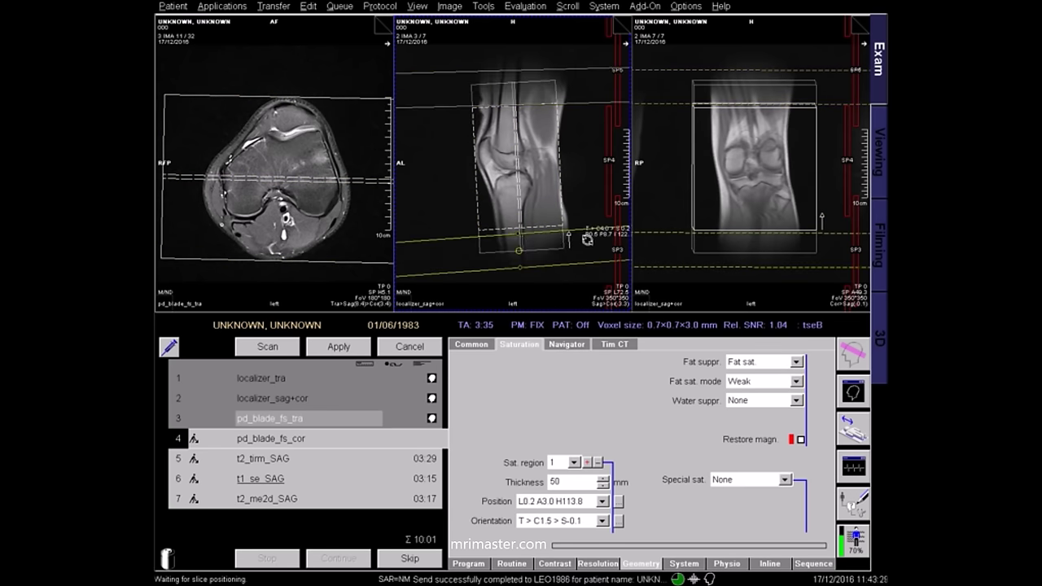
pyautogui.scroll(3, 319, 206)
pyautogui.scroll(-1, 321, 220)
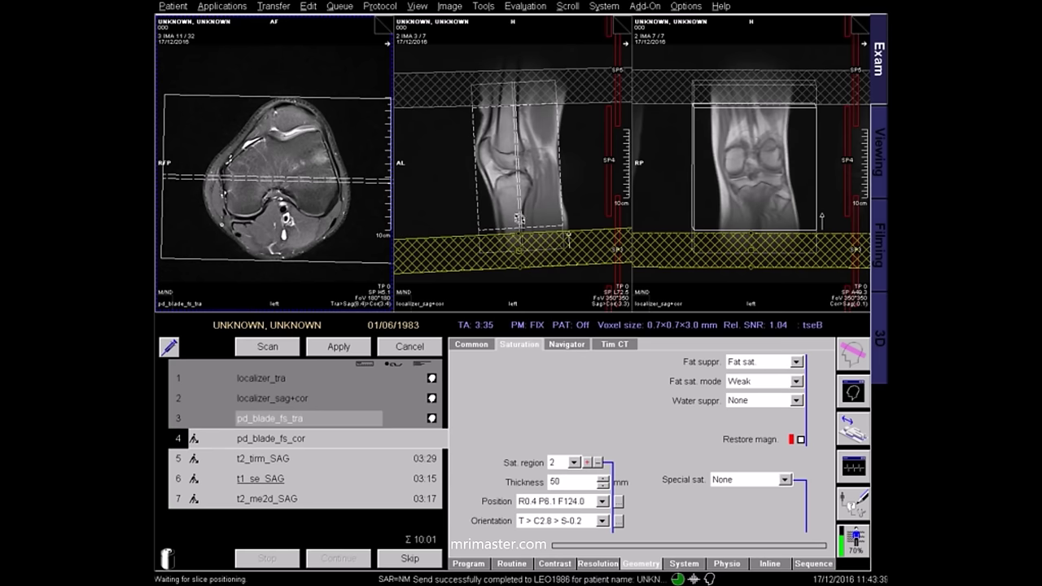
pyautogui.click(815, 177)
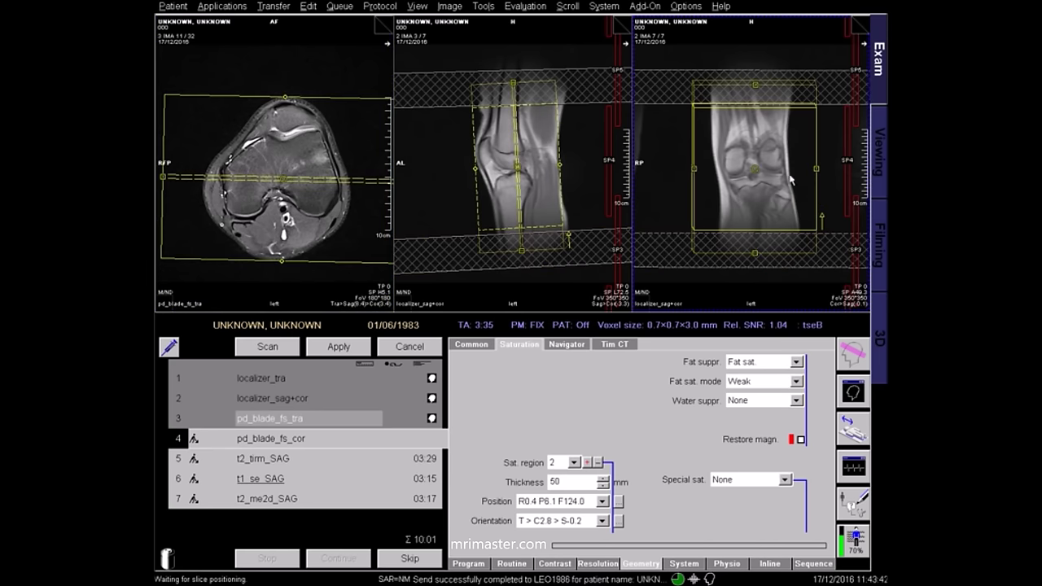
pyautogui.click(555, 87)
pyautogui.moveTo(555, 87); pyautogui.dragTo(553, 87)
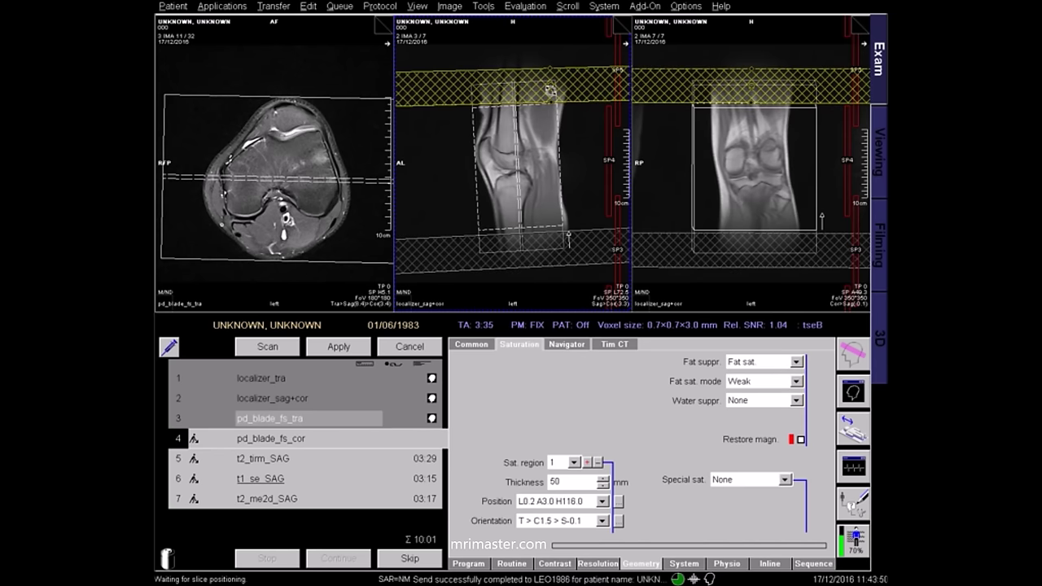
pyautogui.click(338, 348)
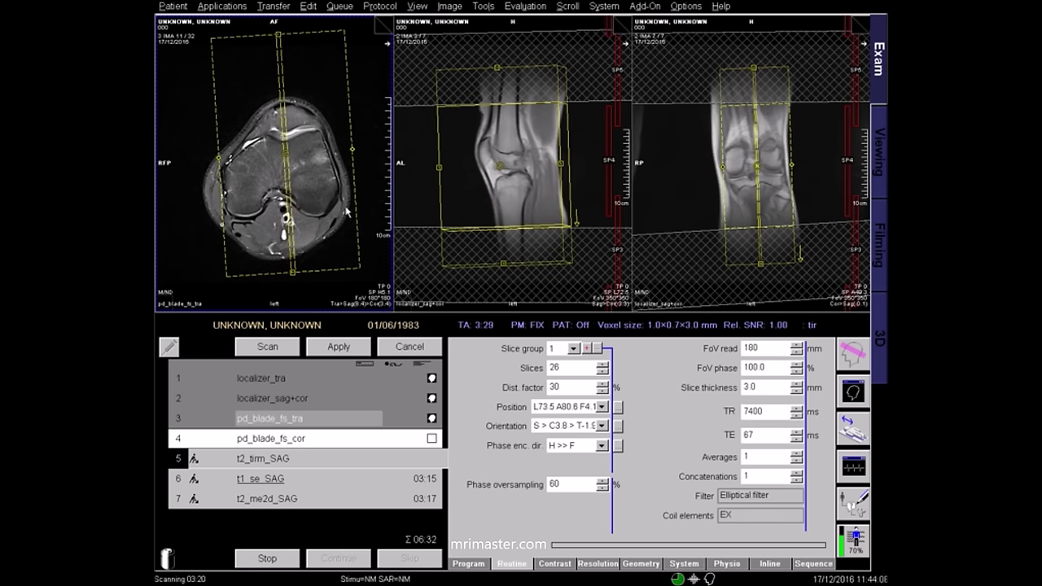
# - Rotate the slice block to follow the knee's angle and shift it left over the knee
pyautogui.scroll(3, 291, 225)
pyautogui.scroll(-8, 291, 226)
pyautogui.moveTo(290, 204); pyautogui.dragTo(286, 182)
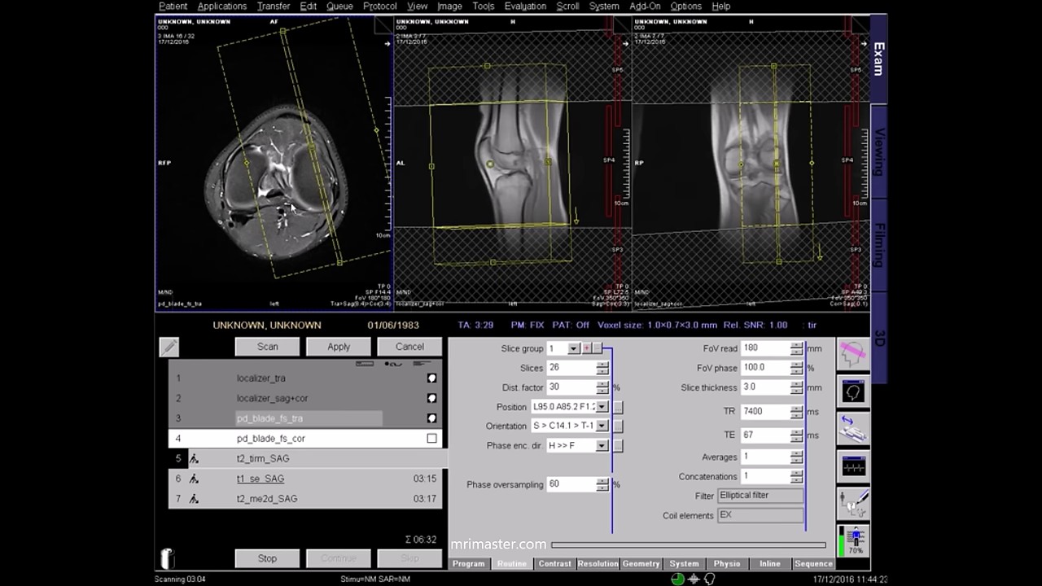
pyautogui.scroll(4, 310, 202)
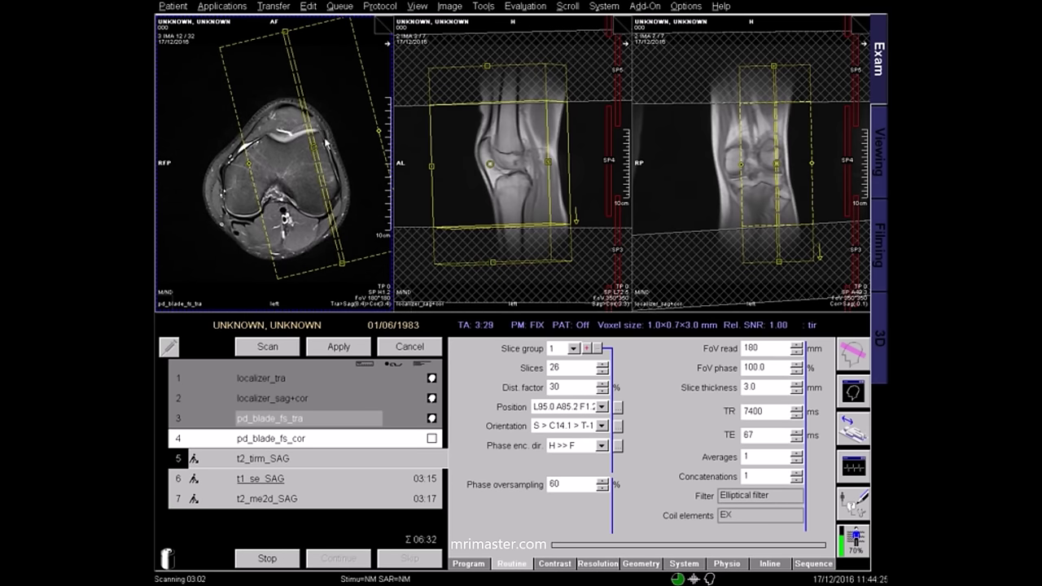
pyautogui.scroll(-4, 295, 181)
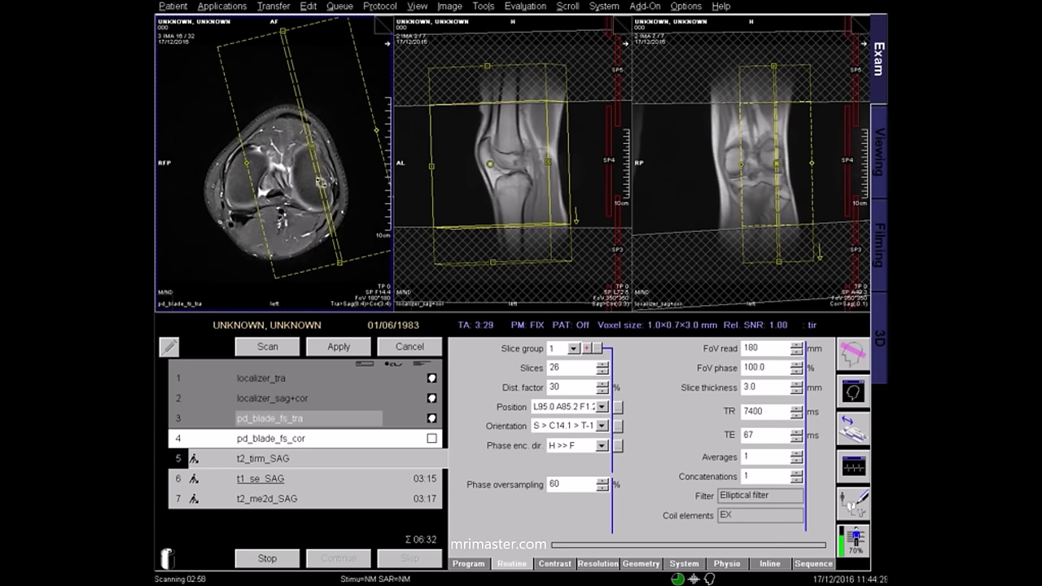
pyautogui.moveTo(310, 146); pyautogui.dragTo(285, 171)
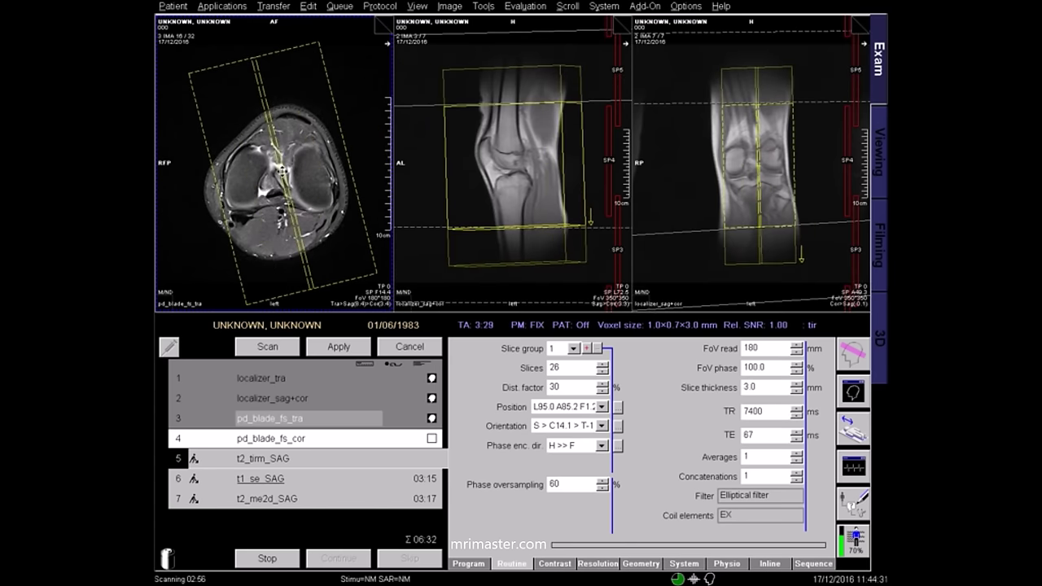
pyautogui.scroll(5, 304, 171)
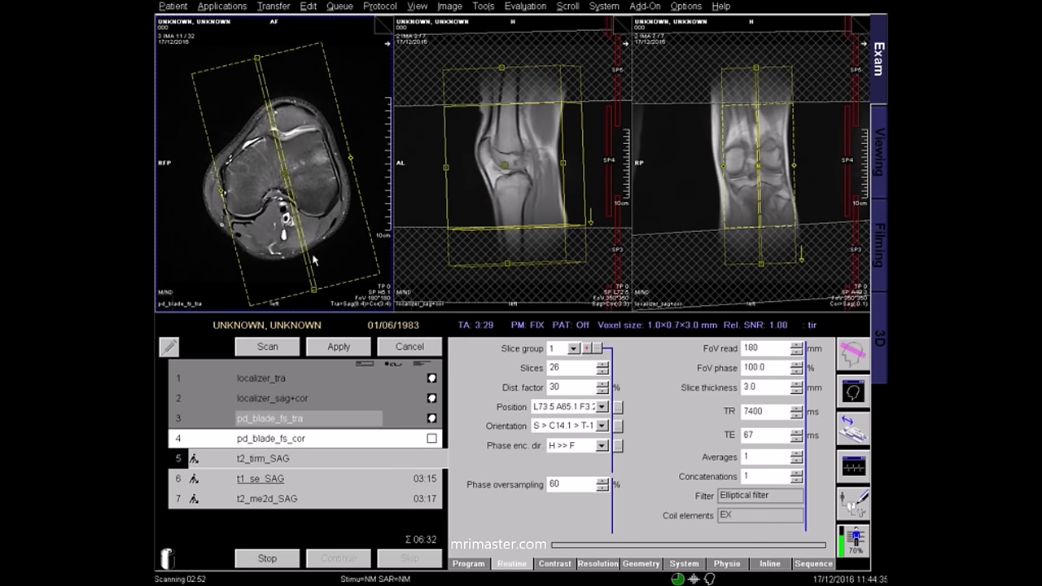
pyautogui.scroll(1, 313, 259)
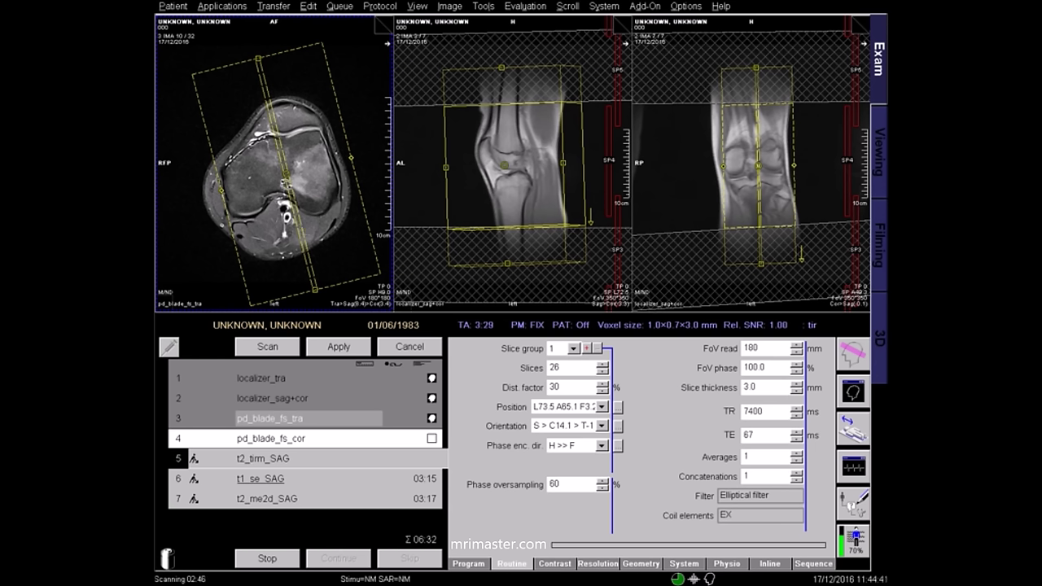
pyautogui.moveTo(287, 180); pyautogui.dragTo(281, 177)
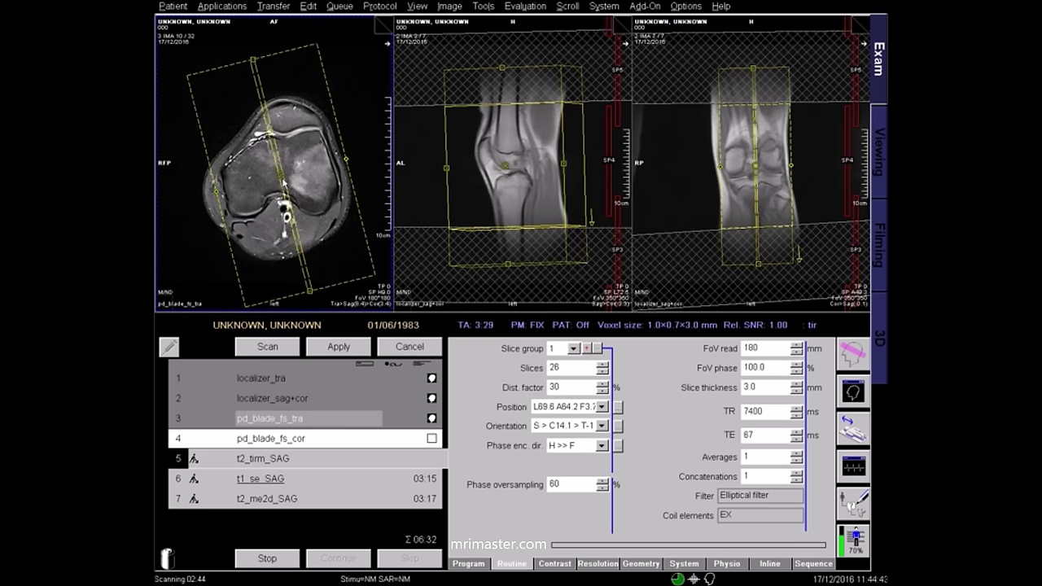
pyautogui.scroll(-3, 509, 180)
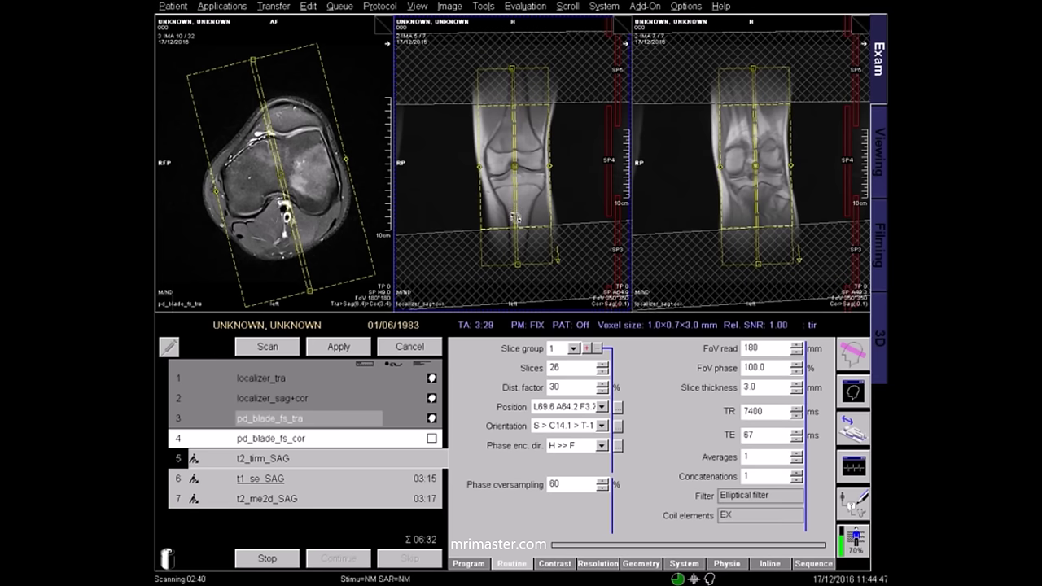
# - Tilt the slice block, raise the saturation band toward the top, and apply pd_blade_fs_cor
pyautogui.moveTo(514, 218); pyautogui.dragTo(516, 220)
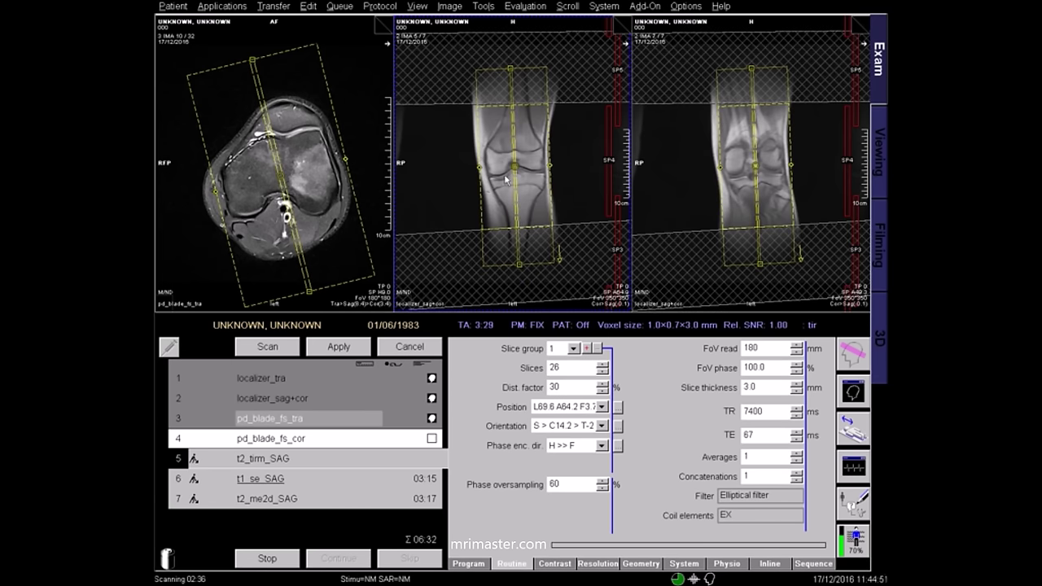
pyautogui.click(575, 232)
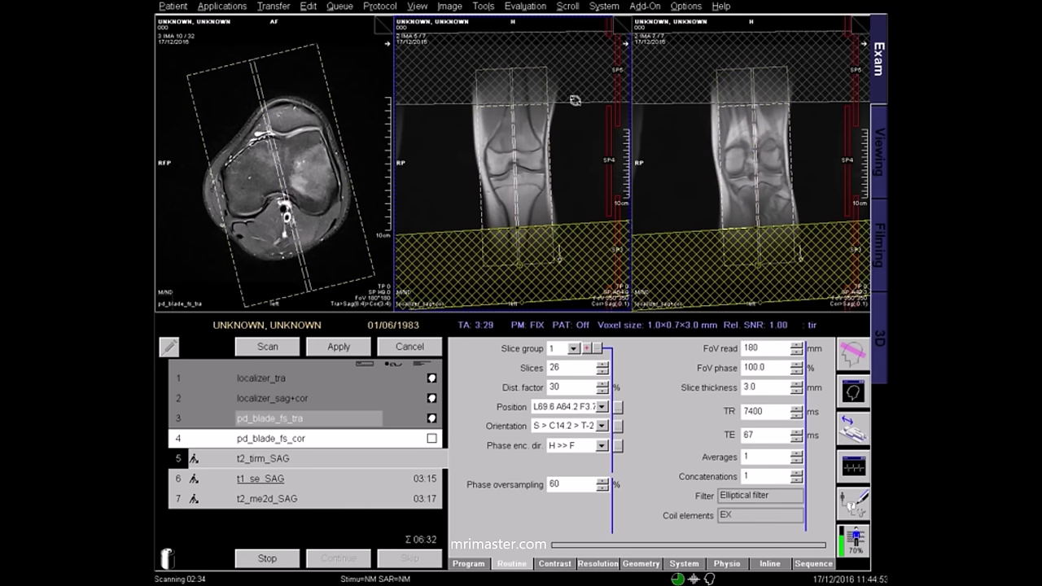
pyautogui.moveTo(573, 100); pyautogui.dragTo(579, 100)
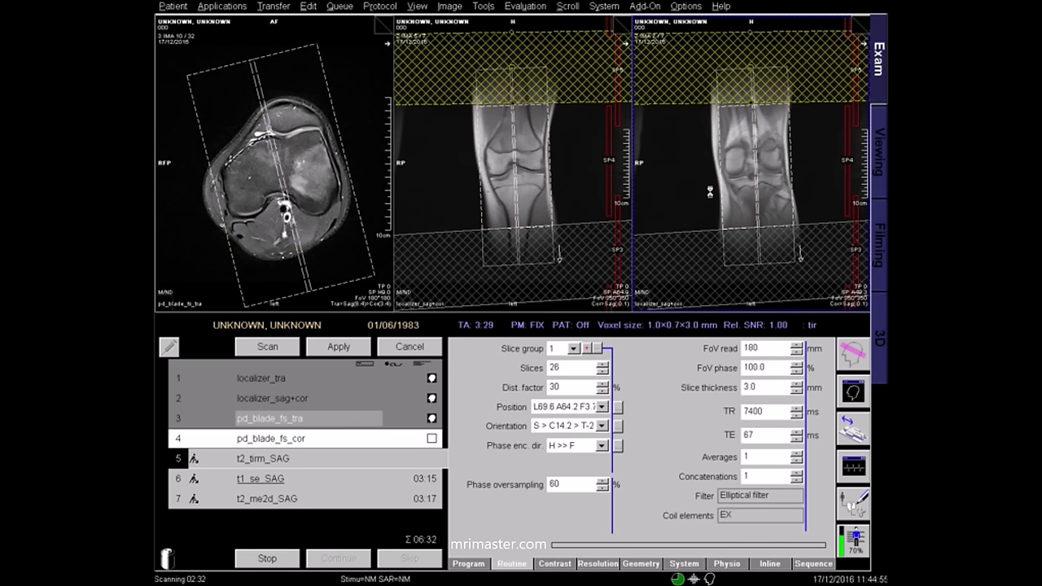
pyautogui.scroll(-2, 711, 196)
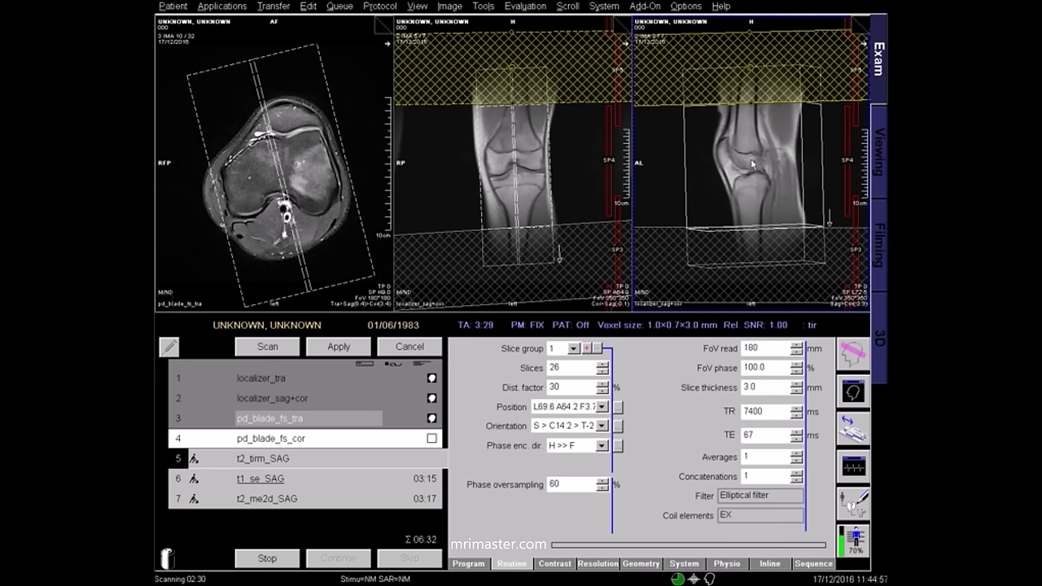
pyautogui.click(802, 189)
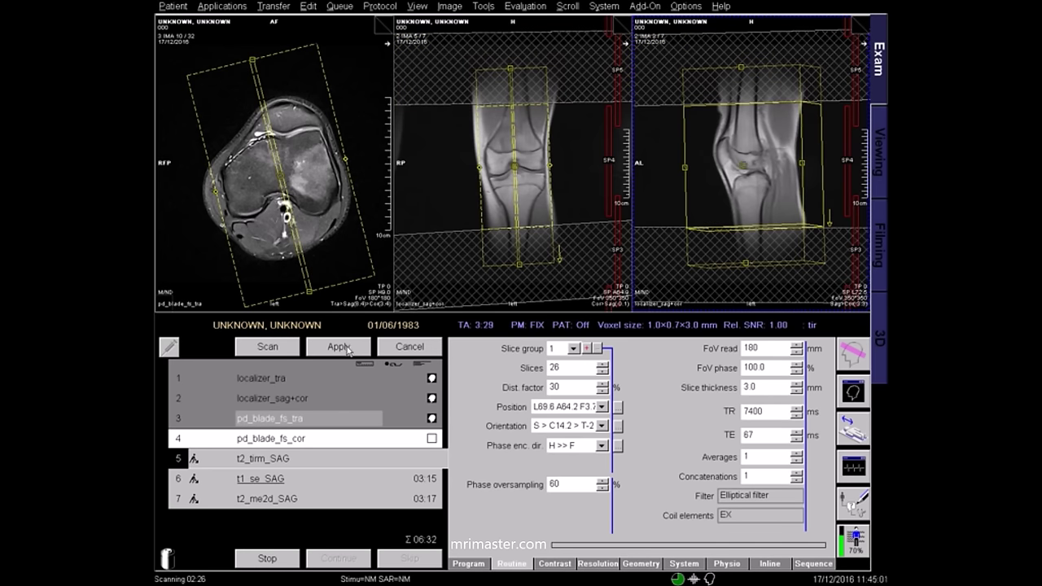
pyautogui.click(341, 351)
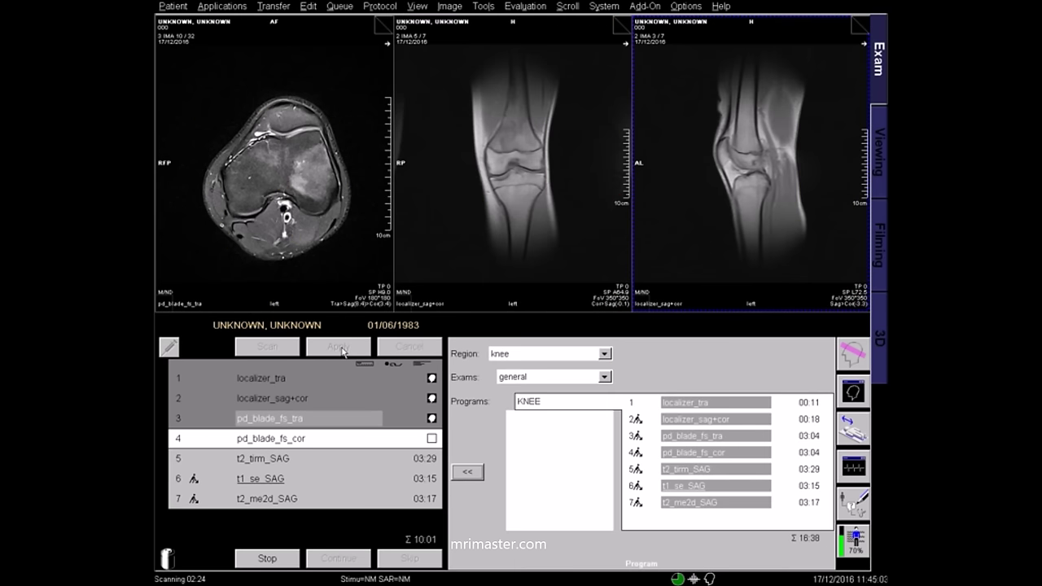
# - Copy t2_tirm_SAG's slices and saturation regions into t1_se_SAG and apply the protocol
pyautogui.doubleClick(317, 480)
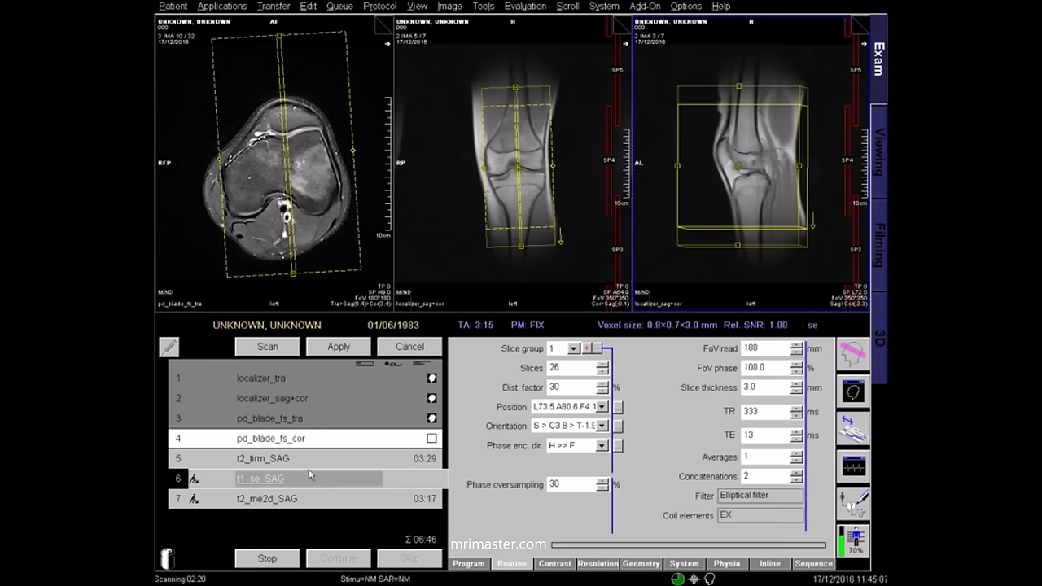
pyautogui.rightClick(294, 464)
pyautogui.click(325, 365)
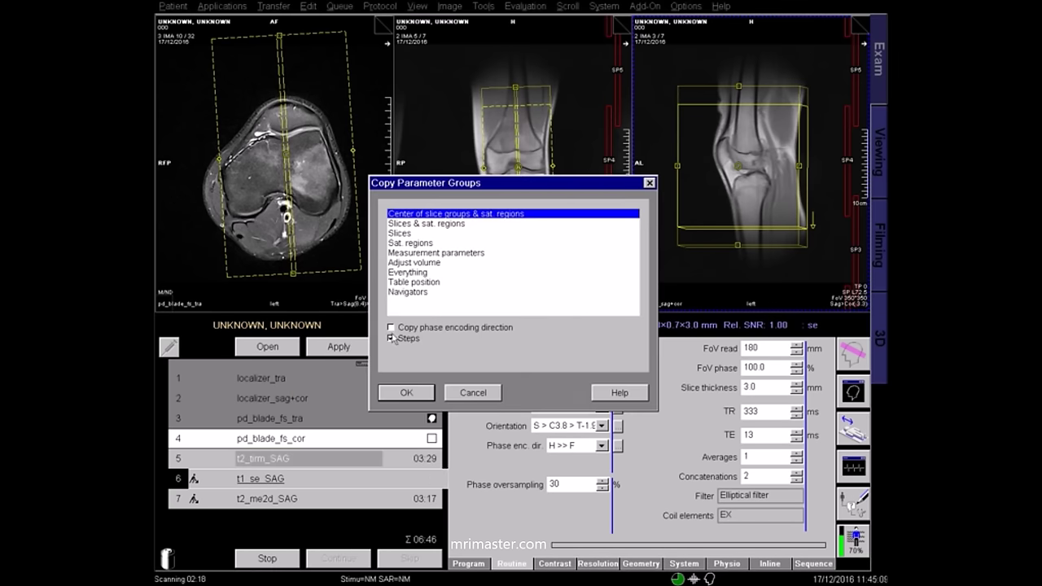
pyautogui.click(433, 225)
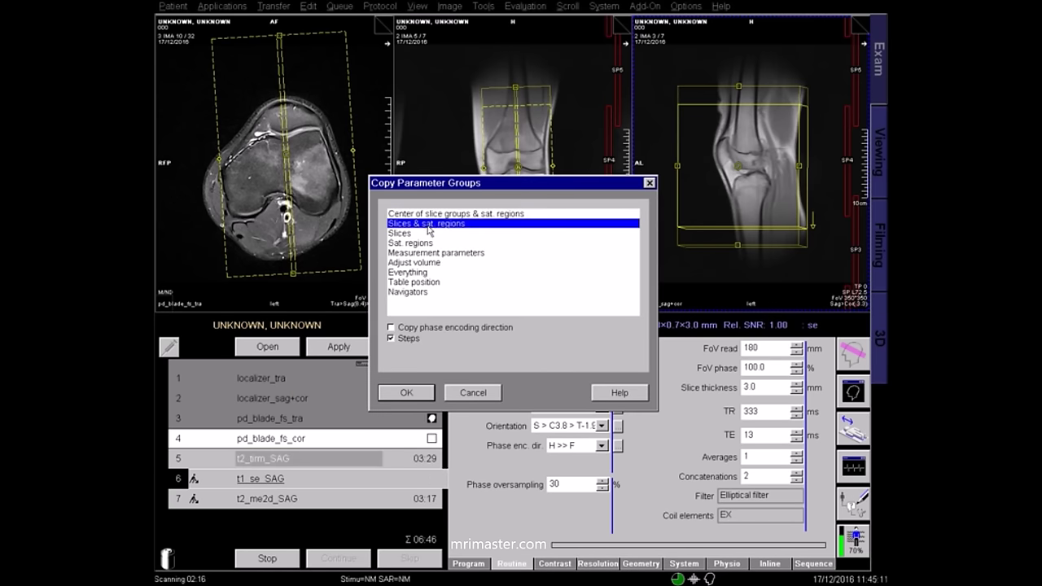
pyautogui.click(407, 396)
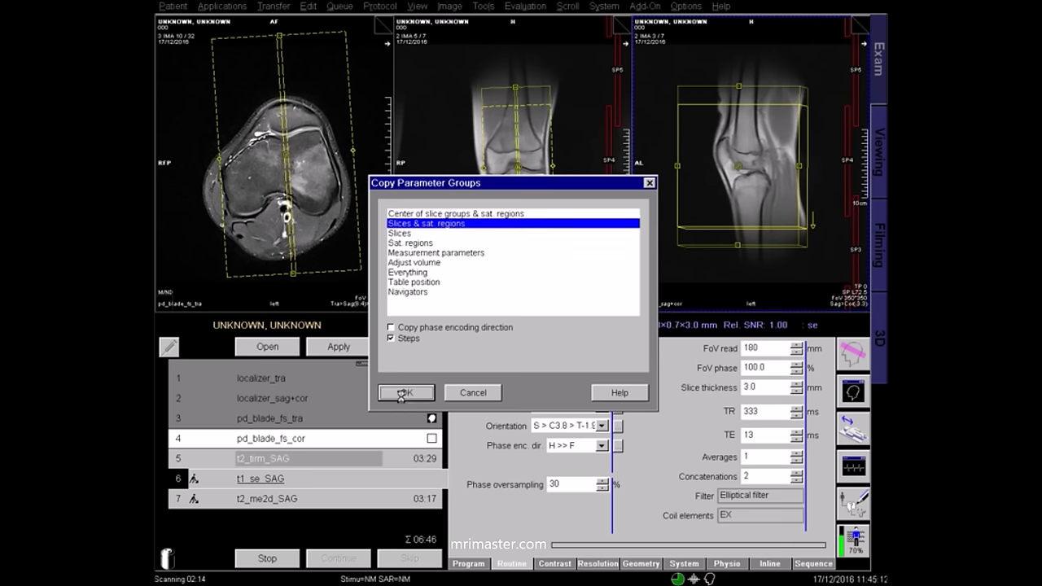
pyautogui.click(399, 404)
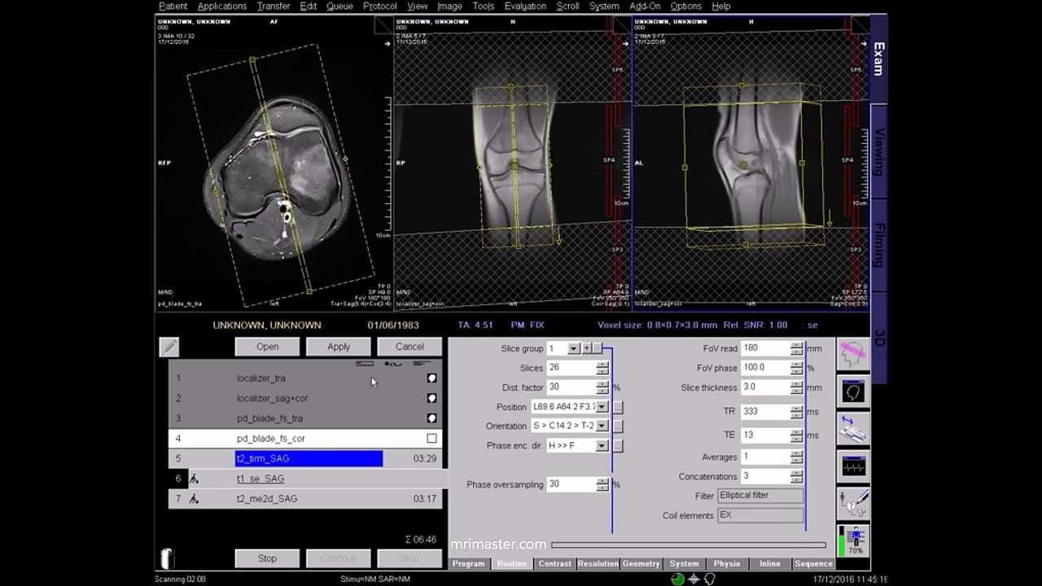
pyautogui.click(346, 356)
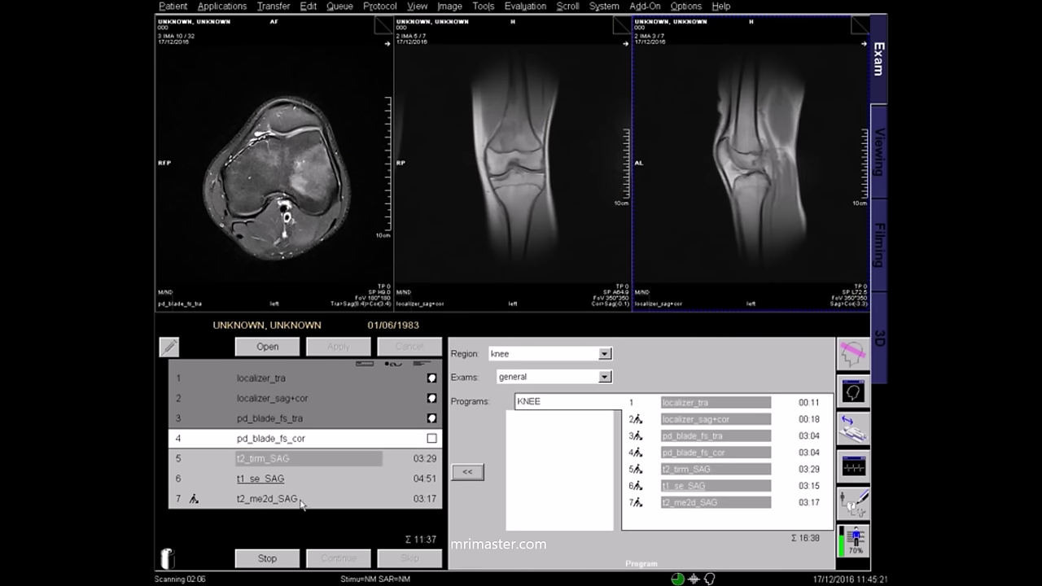
# - Copy t2_tirm_SAG's slices and saturation regions into the t2_me2d_SAG protocol
pyautogui.doubleClick(298, 499)
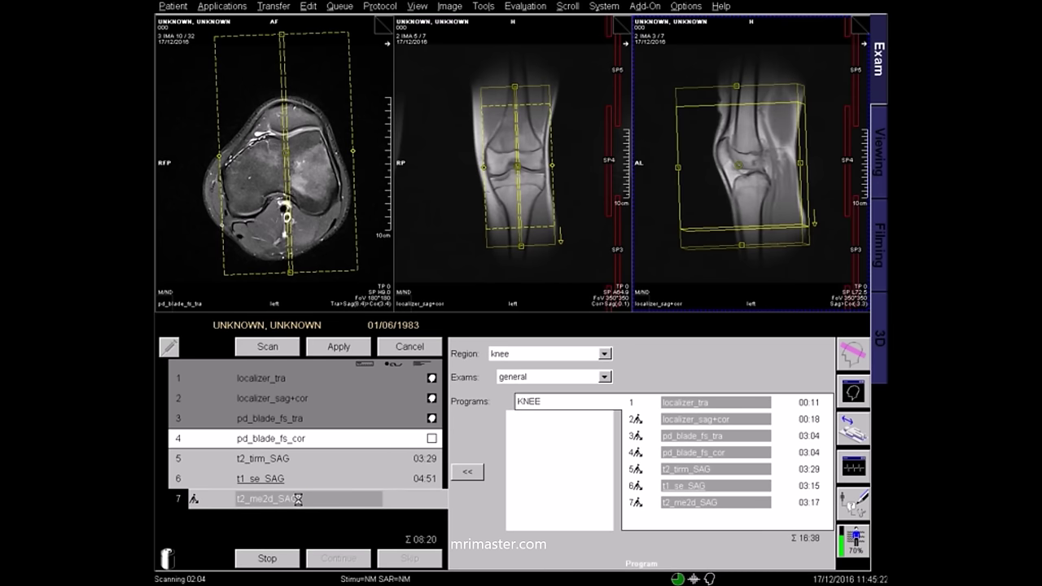
pyautogui.rightClick(290, 459)
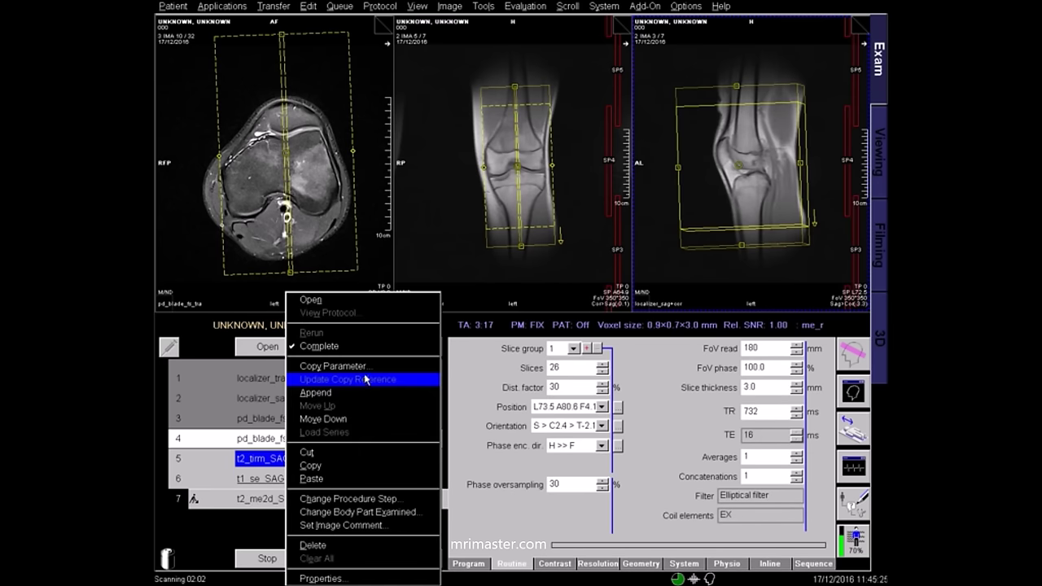
pyautogui.click(366, 369)
pyautogui.click(438, 225)
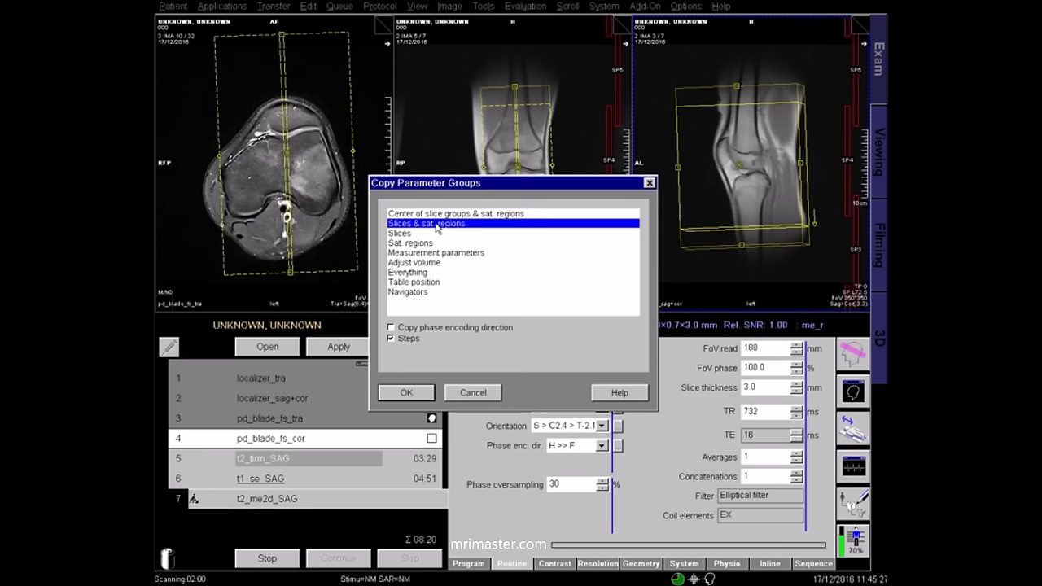
pyautogui.click(407, 394)
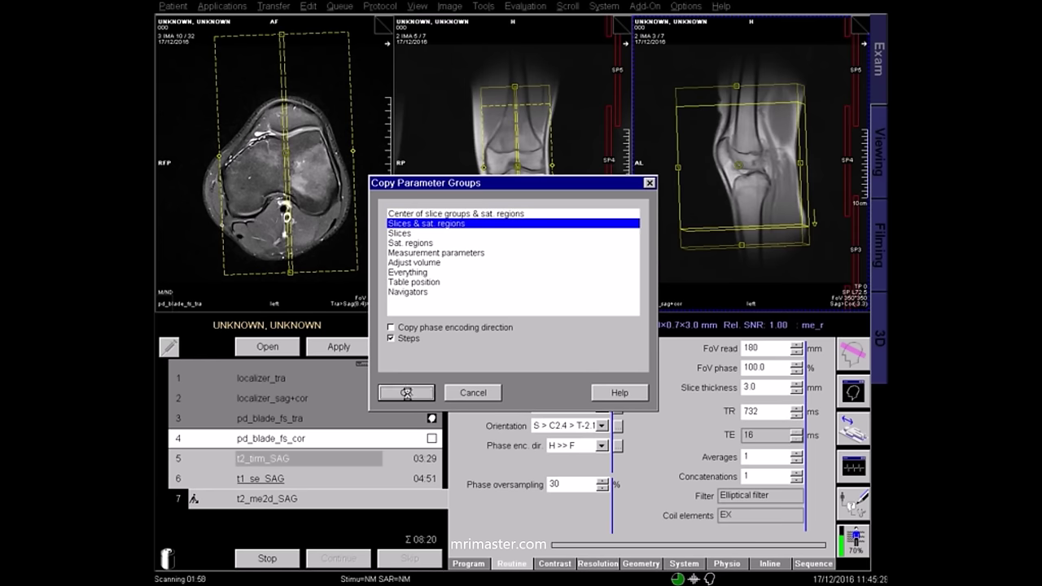
pyautogui.click(404, 403)
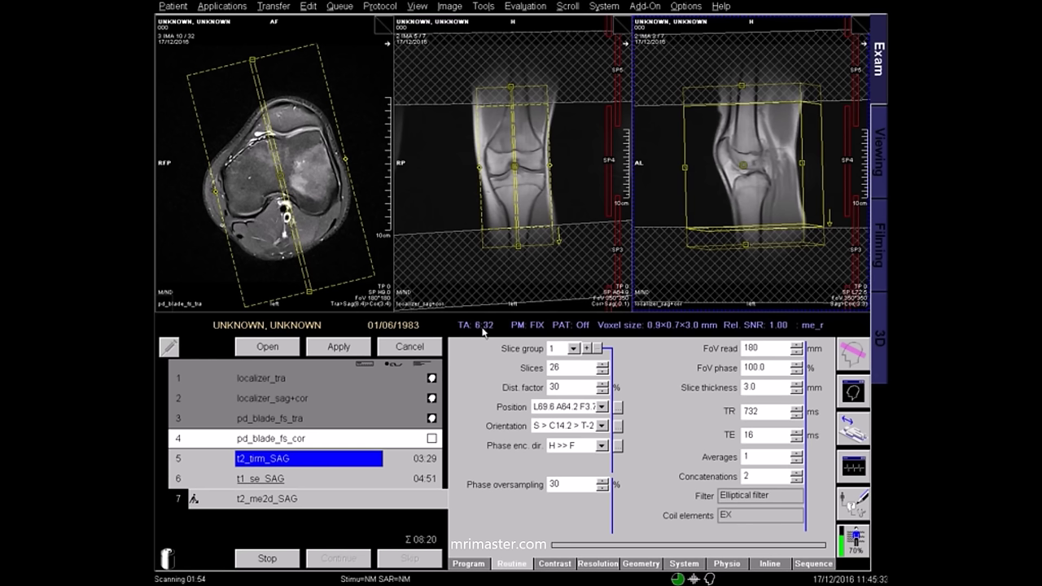
# - Reduce concatenations to 1, accept TR 1080 ms, and apply t2_me2d_SAG
pyautogui.click(765, 414)
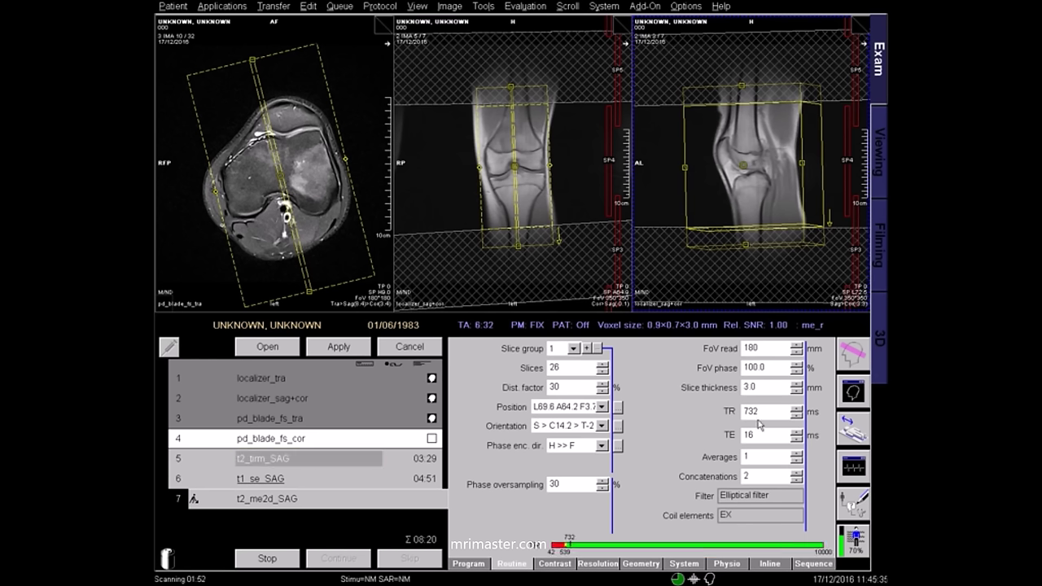
pyautogui.click(796, 482)
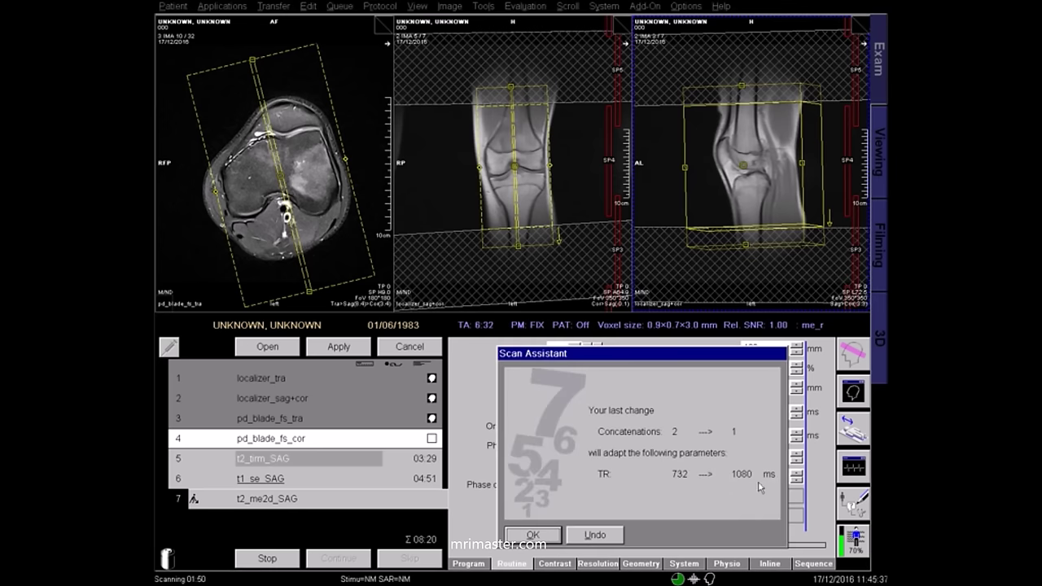
pyautogui.click(542, 542)
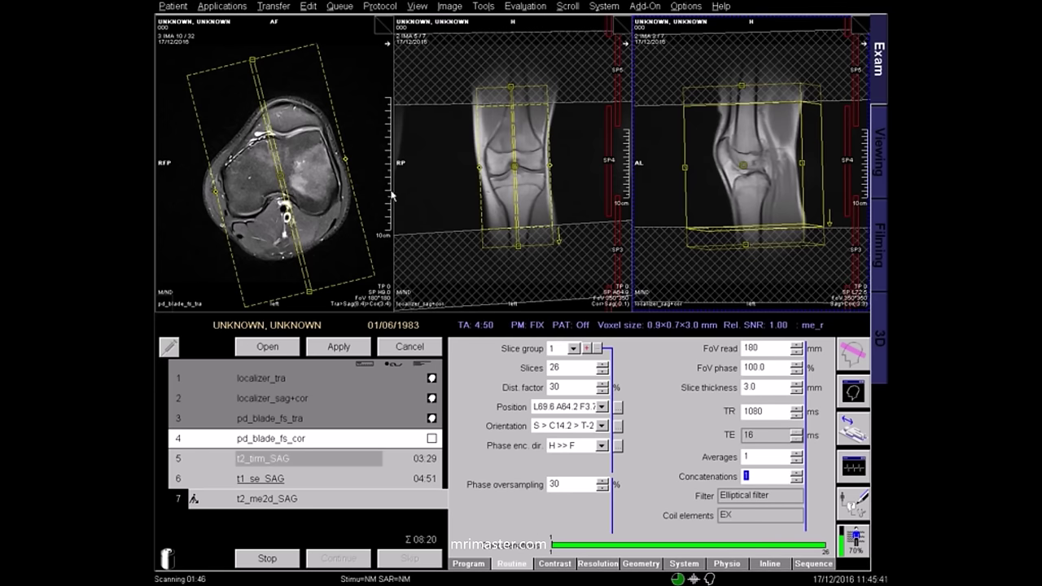
pyautogui.click(332, 348)
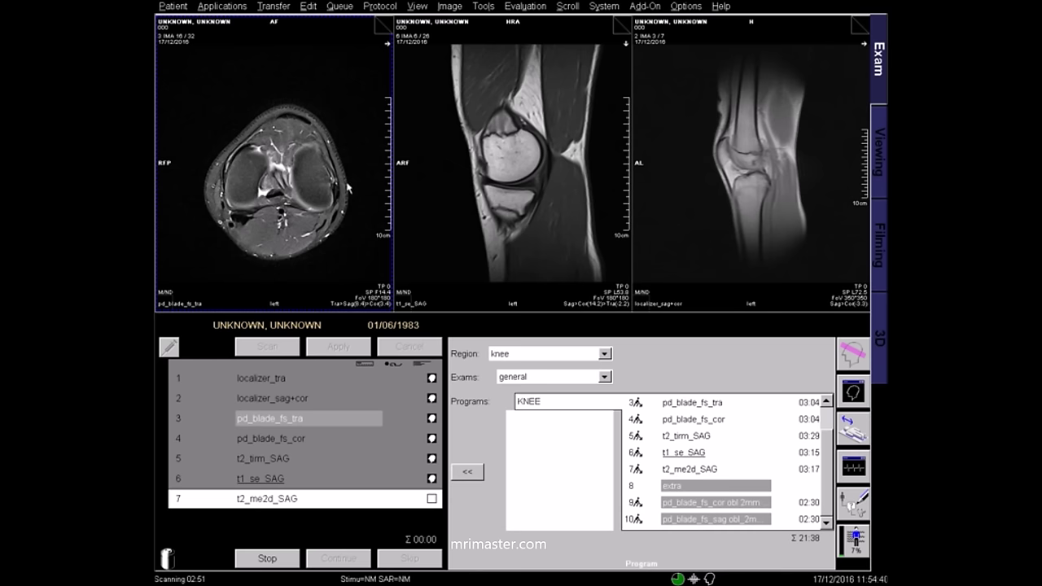
pyautogui.scroll(4, 326, 195)
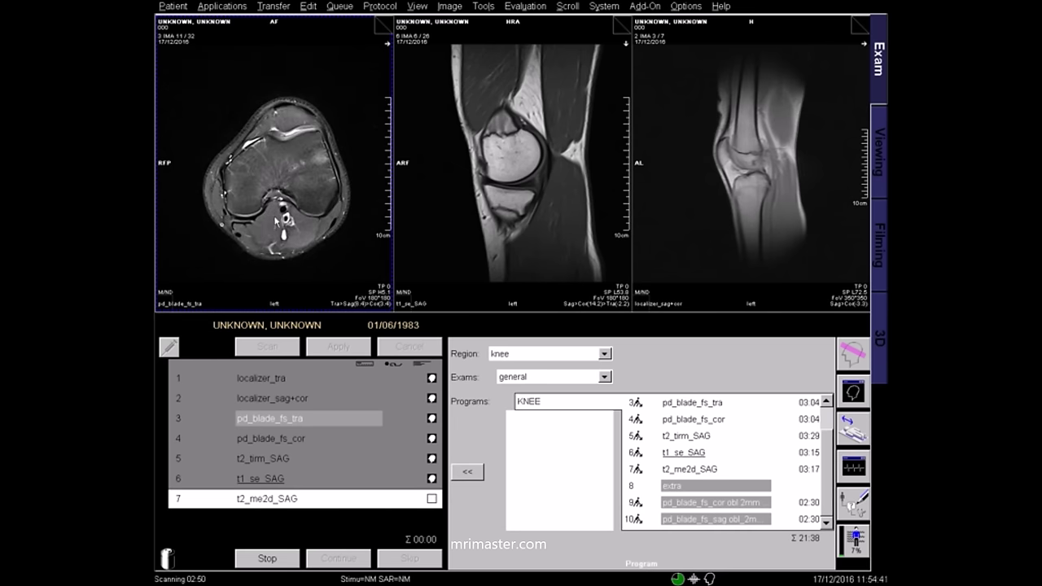
pyautogui.scroll(4, 306, 228)
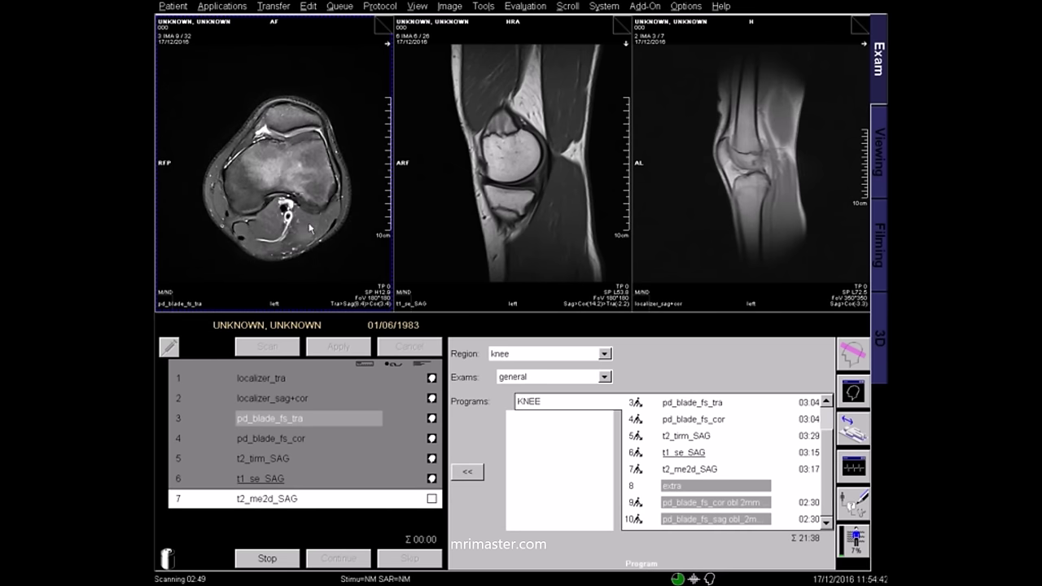
pyautogui.scroll(-4, 326, 214)
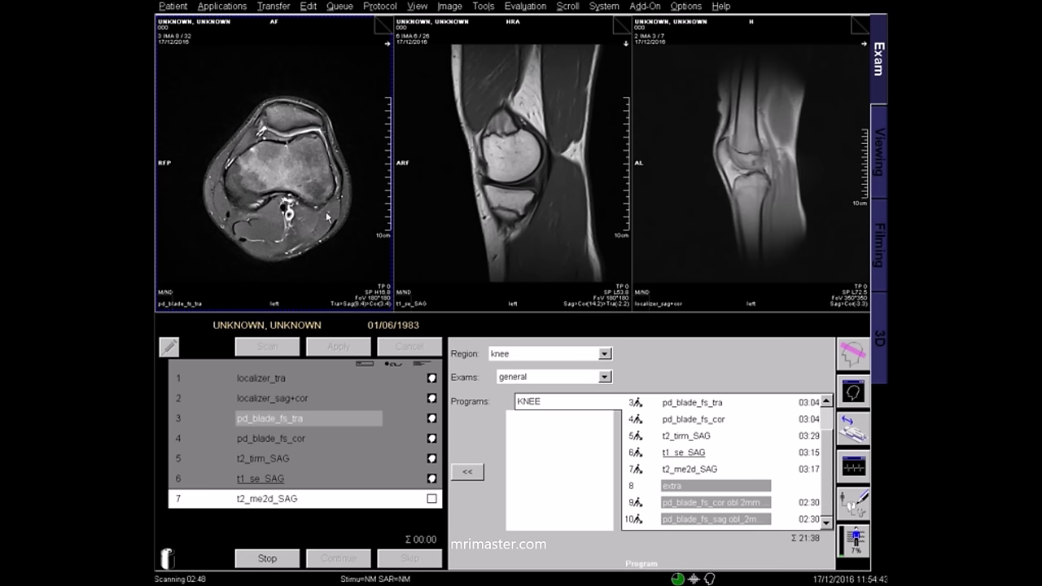
pyautogui.scroll(-5, 332, 195)
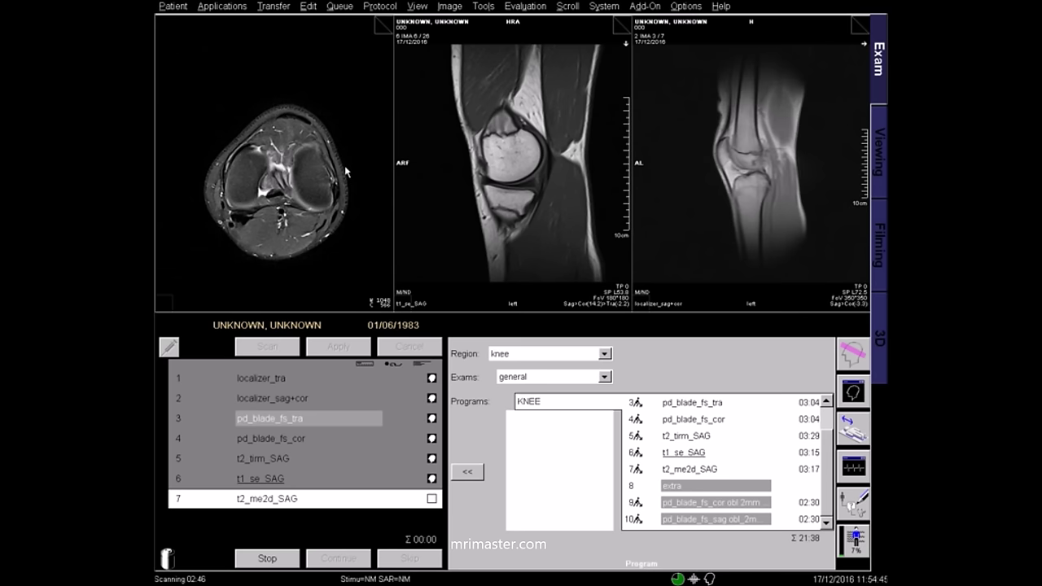
pyautogui.scroll(-1, 340, 183)
pyautogui.scroll(1, 340, 183)
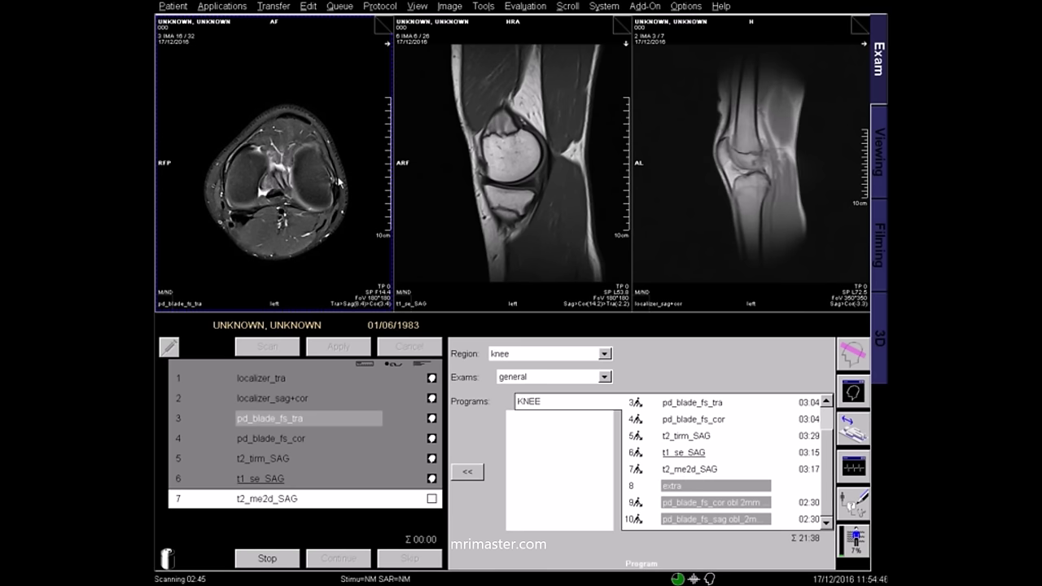
pyautogui.scroll(13, 346, 210)
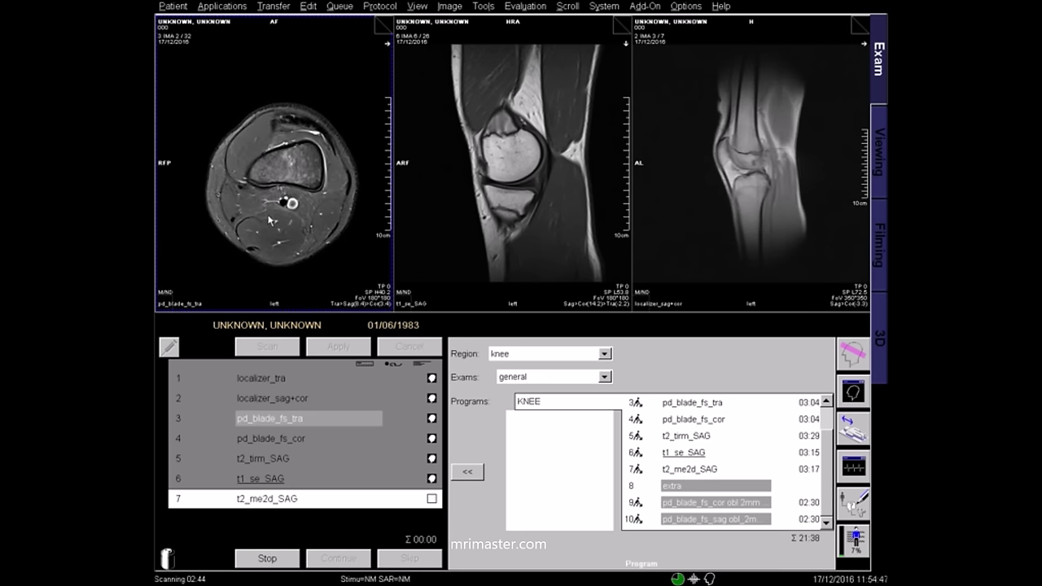
pyautogui.scroll(-5, 274, 219)
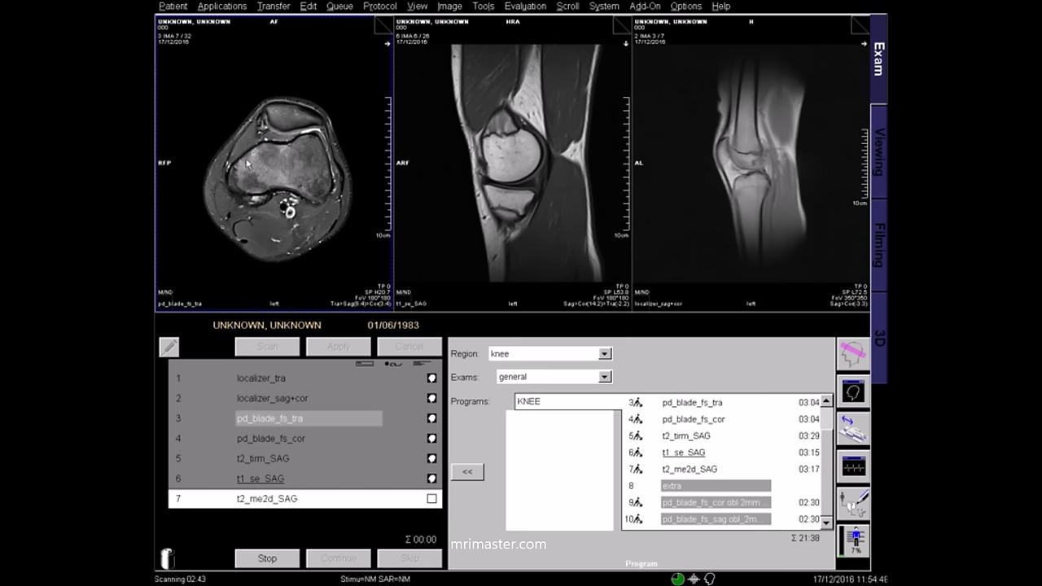
pyautogui.scroll(-5, 293, 119)
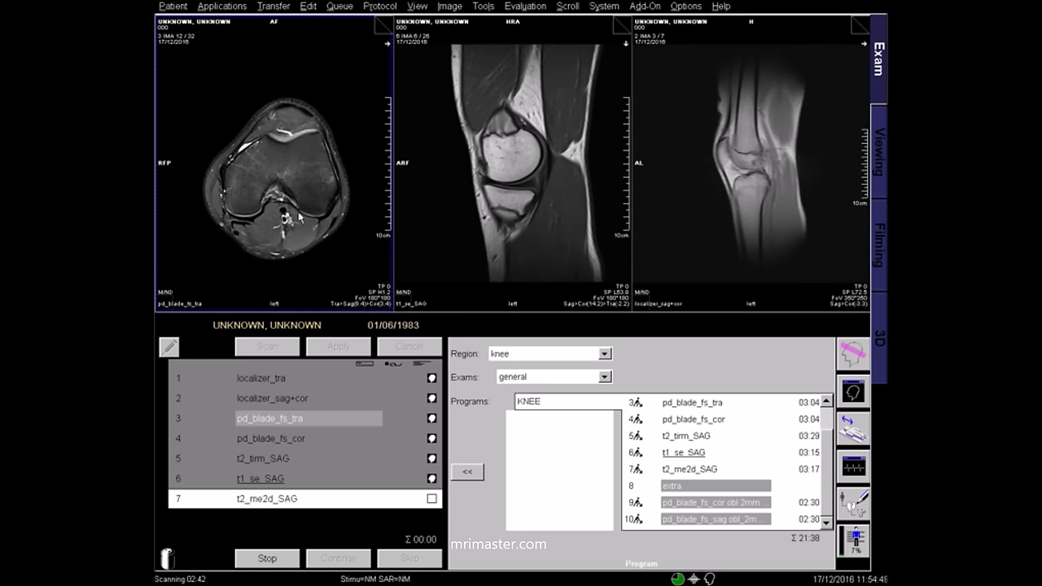
pyautogui.scroll(-1, 281, 236)
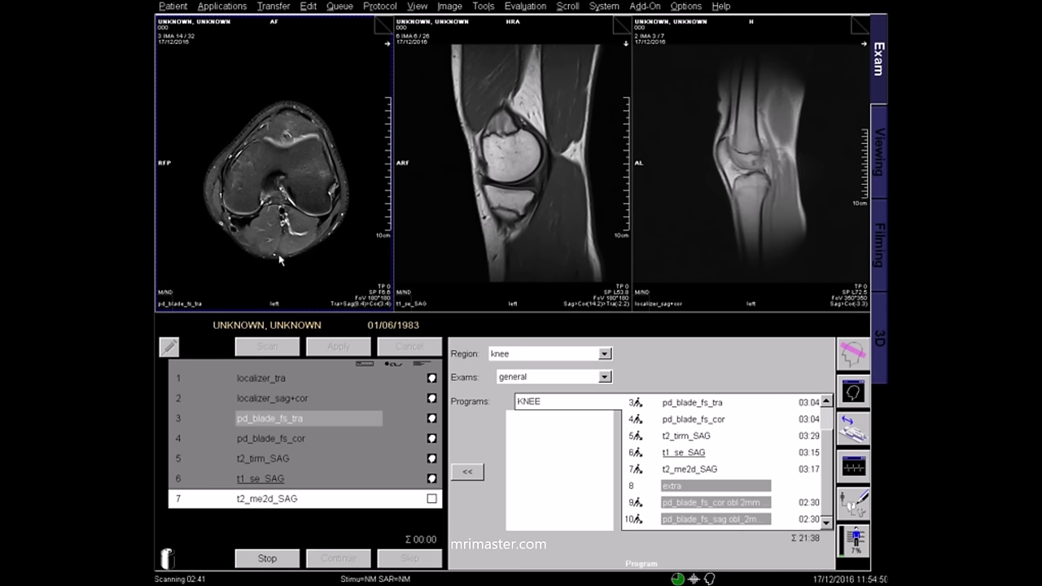
pyautogui.scroll(4, 281, 259)
# - Load the pd_blade_fs_cor series from queue row 4 into the top-left viewport and scroll its slices
pyautogui.click(431, 444)
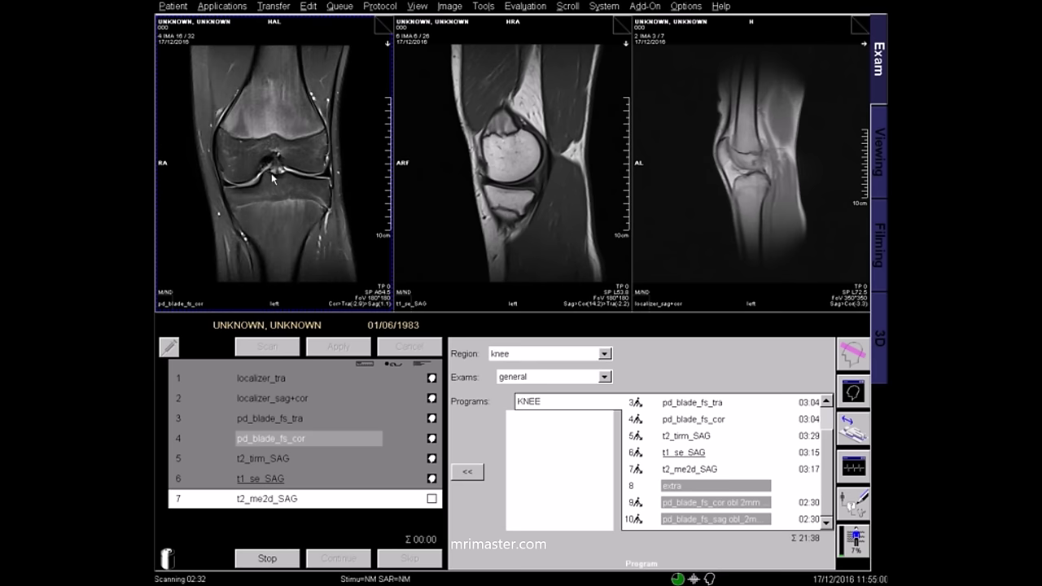
pyautogui.scroll(1, 274, 181)
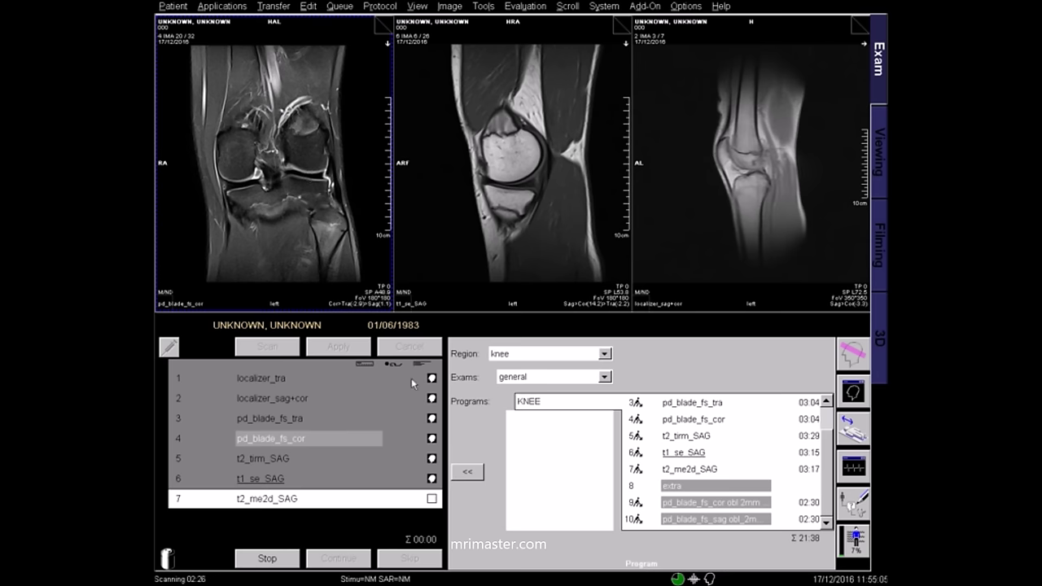
# - Load the t2_tirm_SAG series from queue row 5 and page back and forth through its slices
pyautogui.click(423, 461)
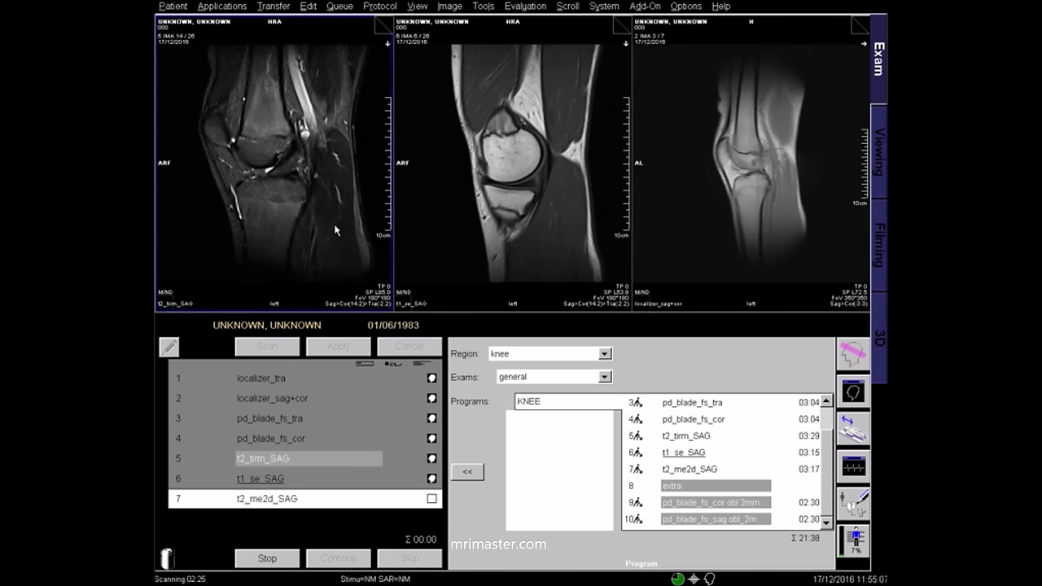
pyautogui.scroll(8, 334, 216)
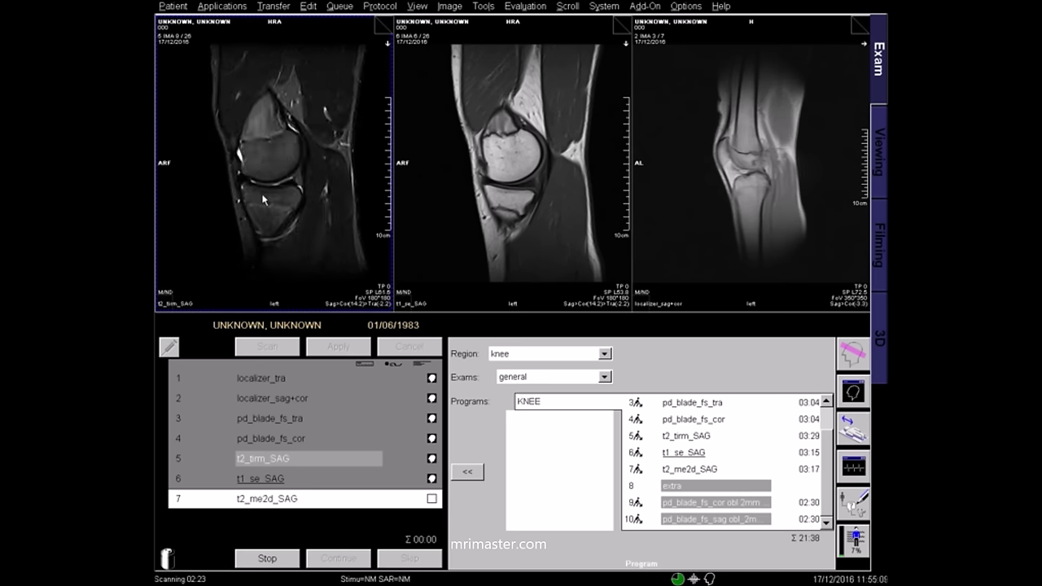
pyautogui.scroll(1, 269, 191)
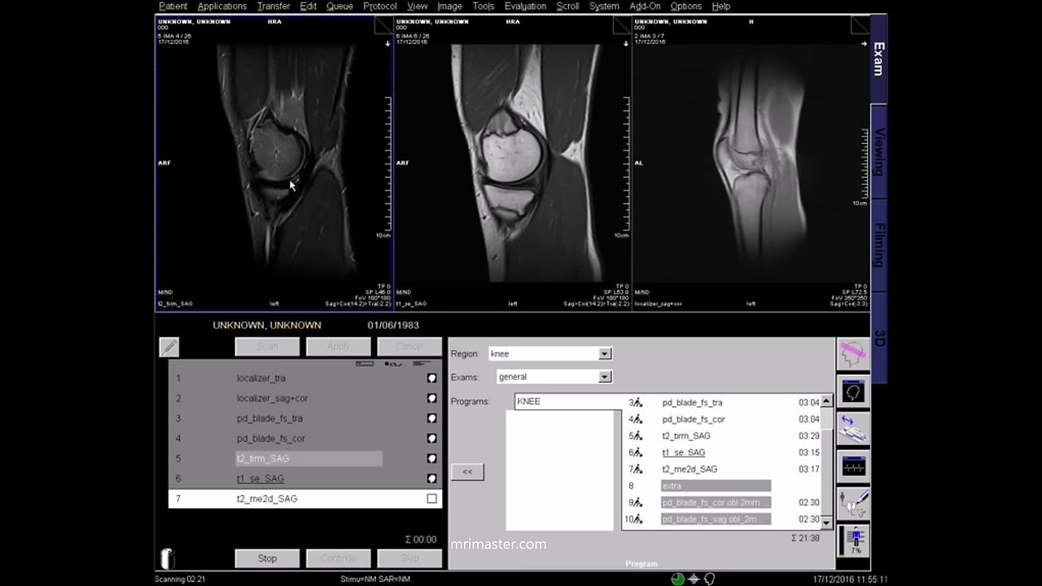
pyautogui.scroll(-7, 291, 185)
pyautogui.scroll(-3, 280, 184)
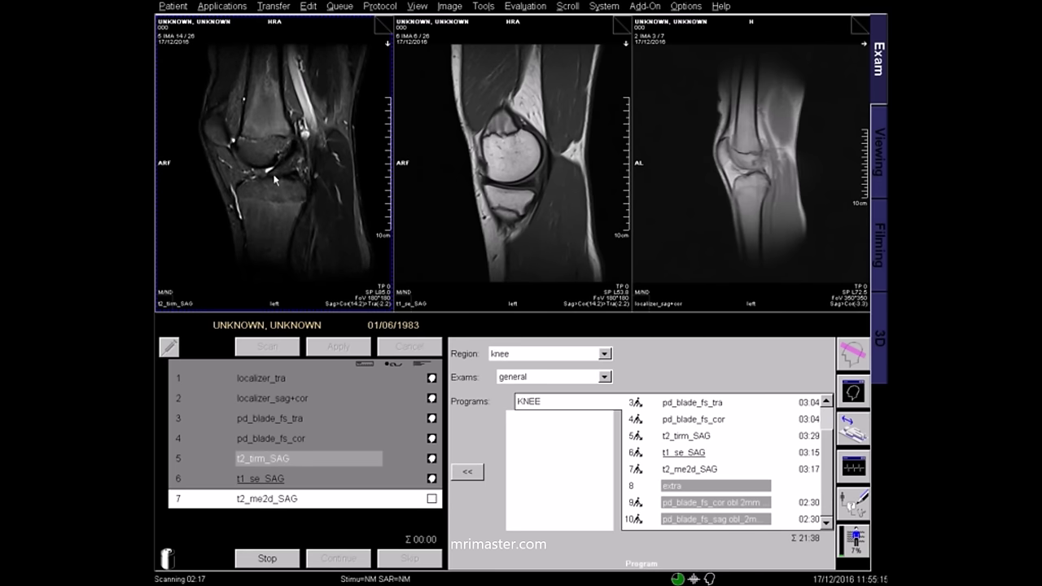
pyautogui.scroll(2, 303, 183)
pyautogui.scroll(-3, 293, 196)
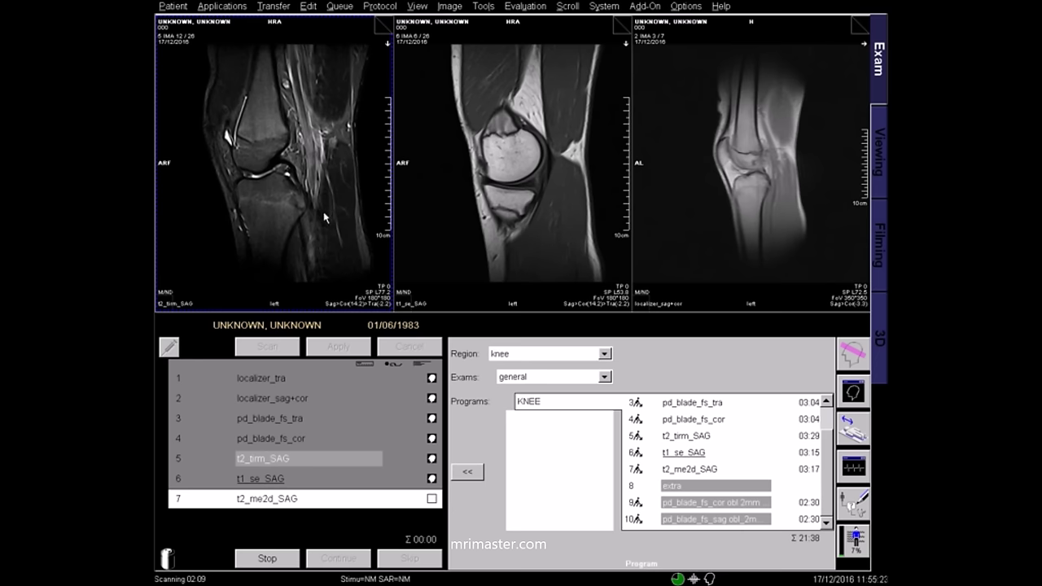
pyautogui.scroll(-2, 324, 218)
pyautogui.scroll(-6, 310, 206)
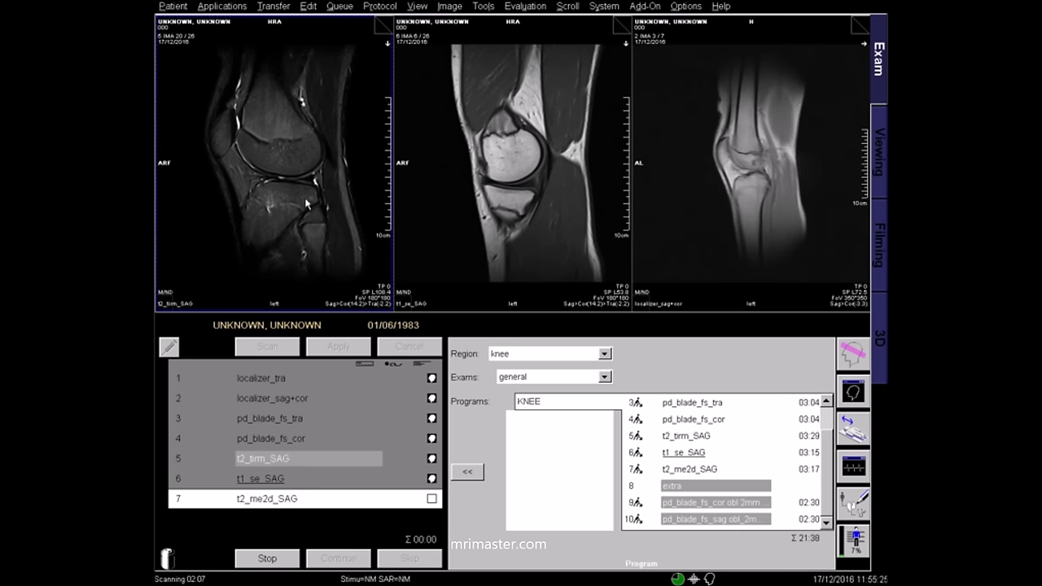
pyautogui.scroll(-2, 312, 205)
# - Load the t1_se_SAG series from queue row 6 and page through its slices until t2_me2d_SAG finishes
pyautogui.click(424, 478)
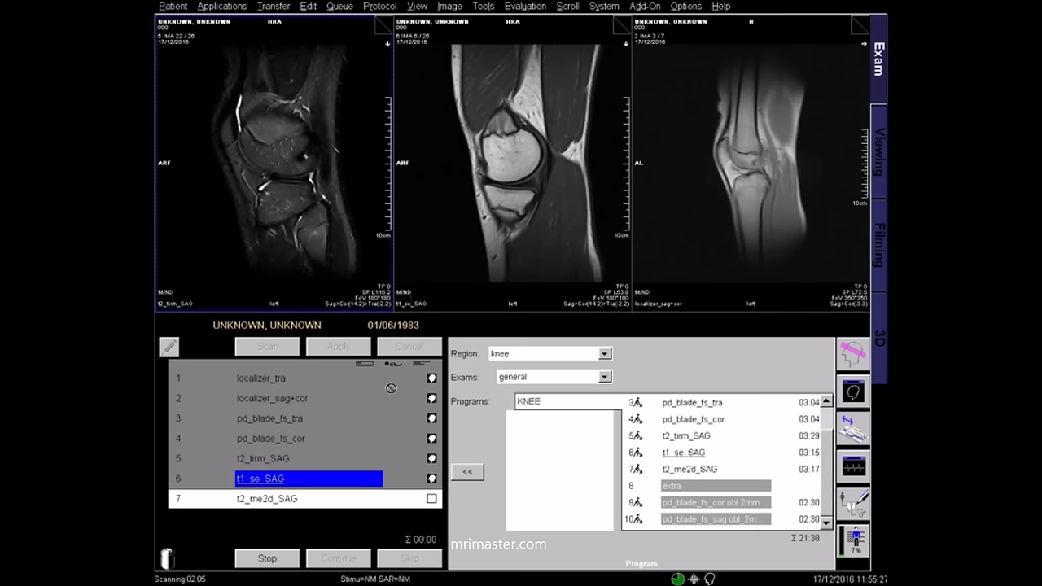
pyautogui.scroll(-3, 326, 236)
pyautogui.scroll(-2, 288, 204)
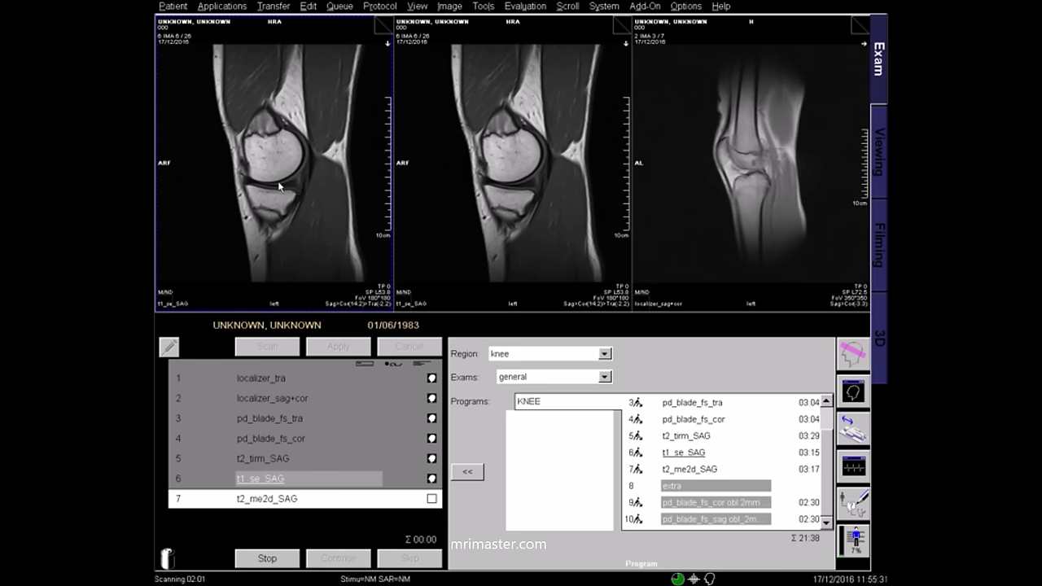
pyautogui.scroll(-5, 295, 187)
pyautogui.scroll(-3, 289, 188)
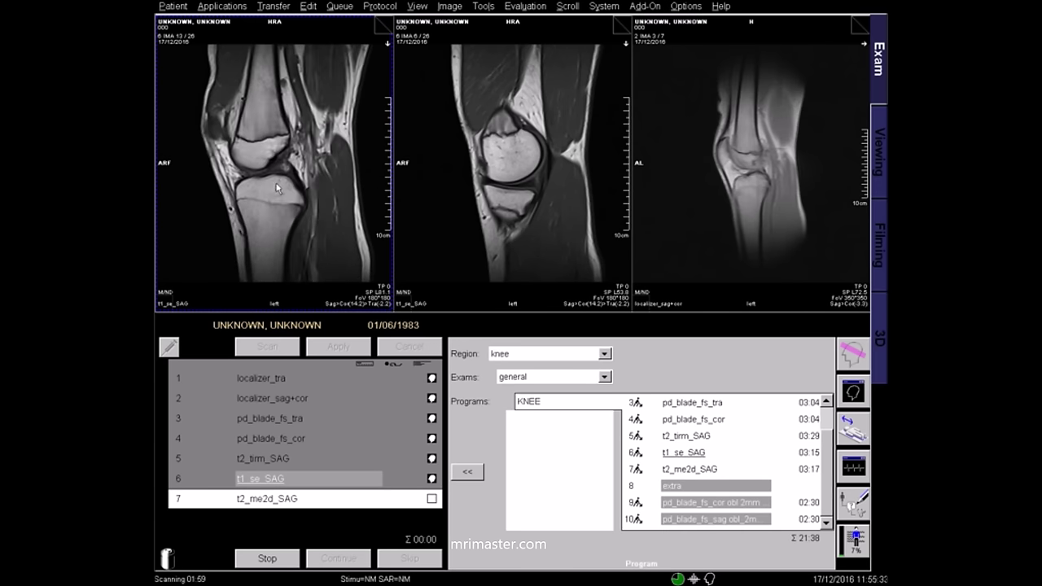
pyautogui.scroll(2, 295, 181)
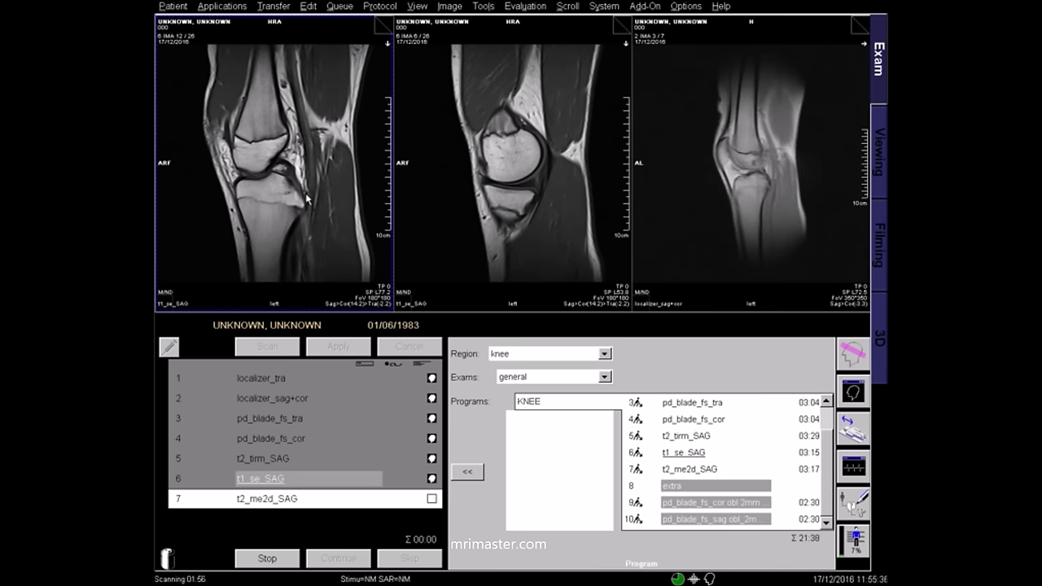
pyautogui.scroll(-6, 308, 198)
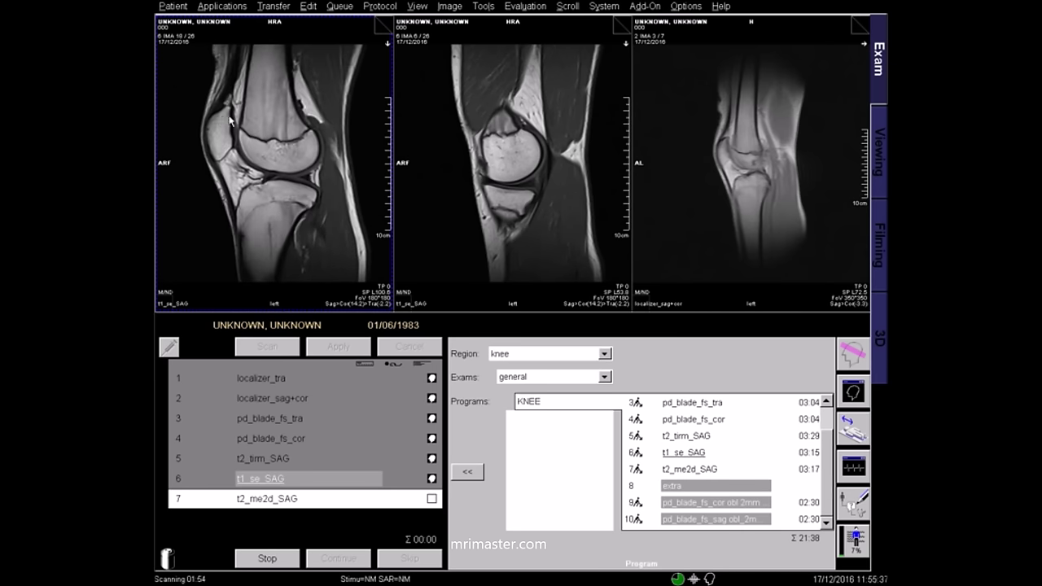
pyautogui.scroll(-1, 232, 126)
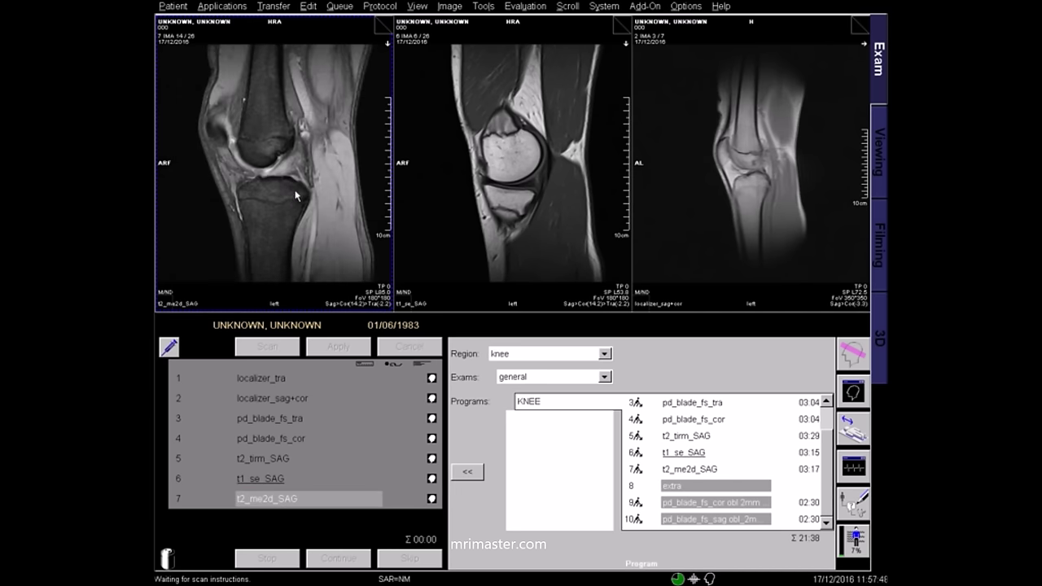
pyautogui.scroll(5, 296, 195)
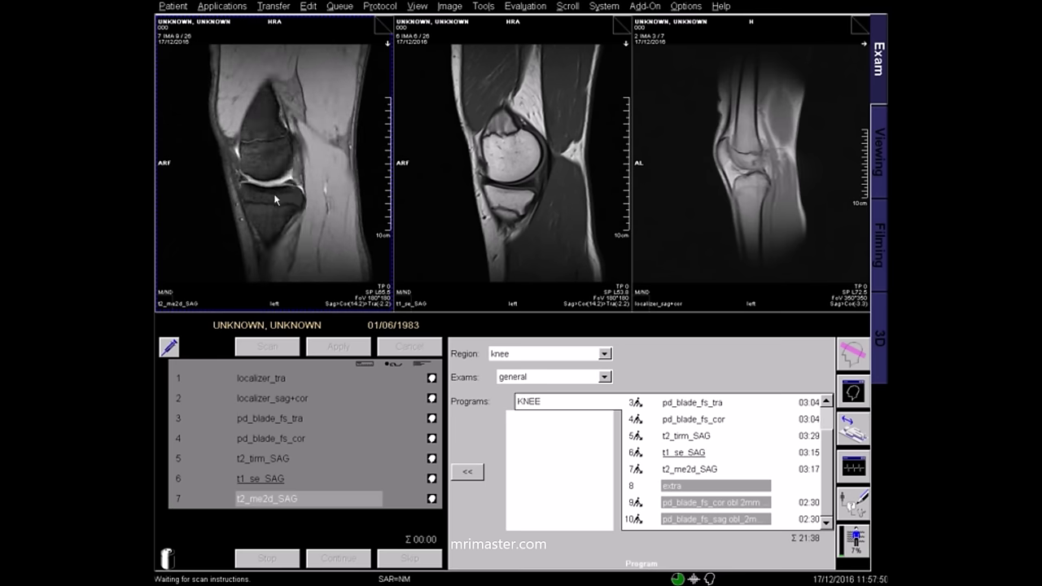
pyautogui.scroll(5, 275, 200)
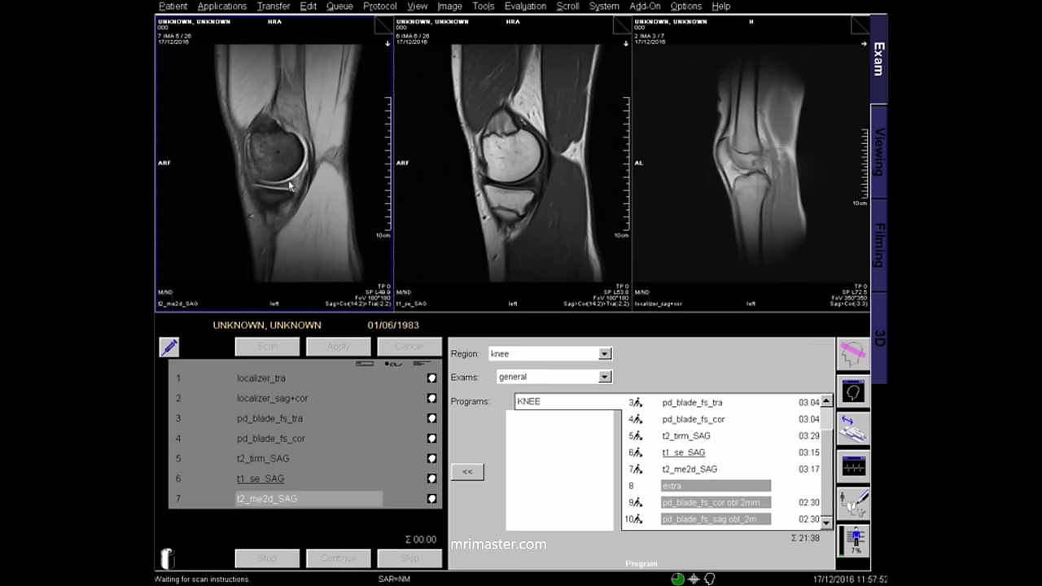
pyautogui.scroll(-9, 288, 180)
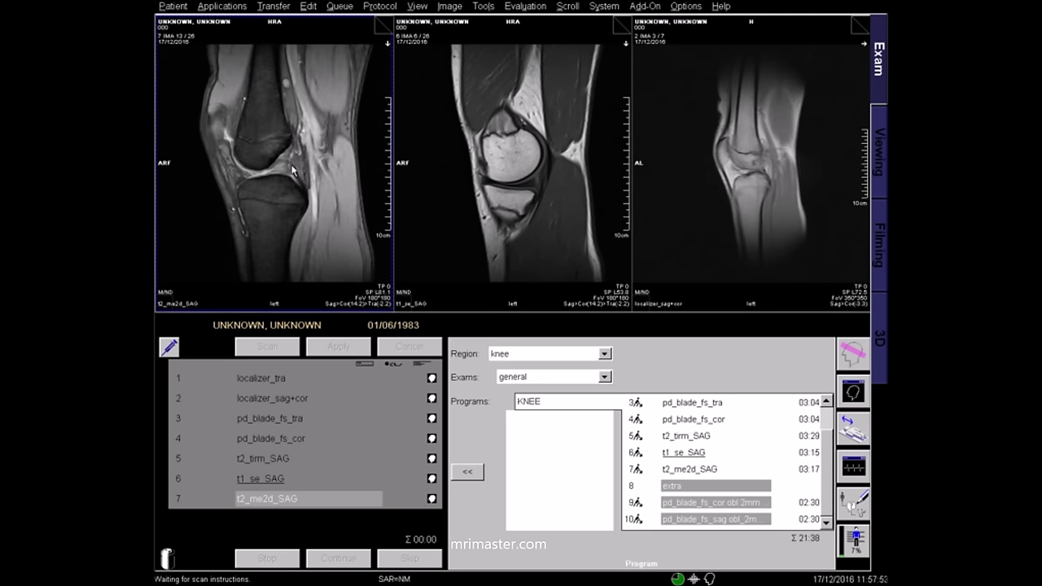
pyautogui.scroll(-1, 293, 168)
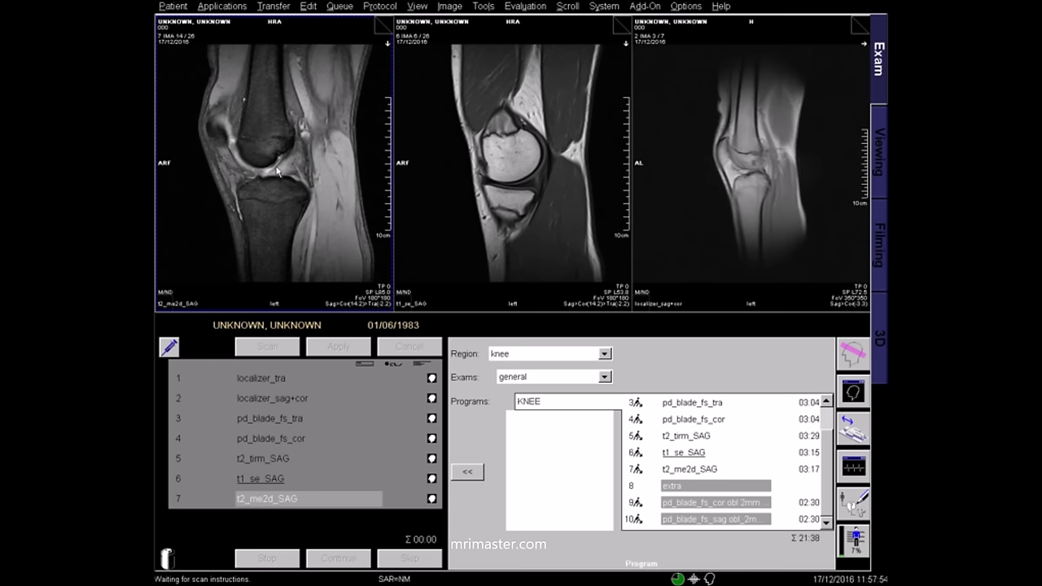
pyautogui.scroll(-1, 312, 180)
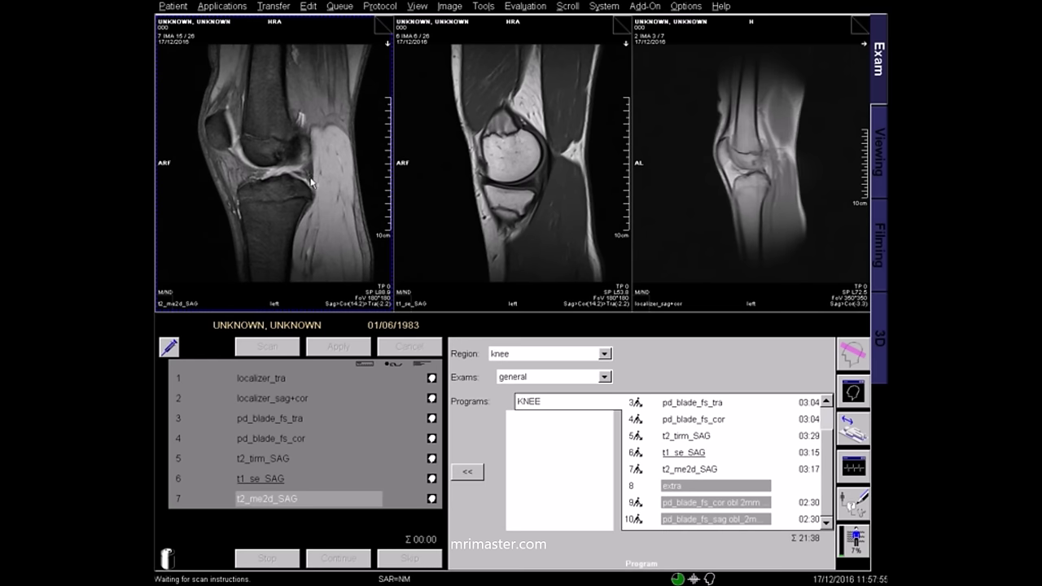
pyautogui.scroll(-6, 311, 182)
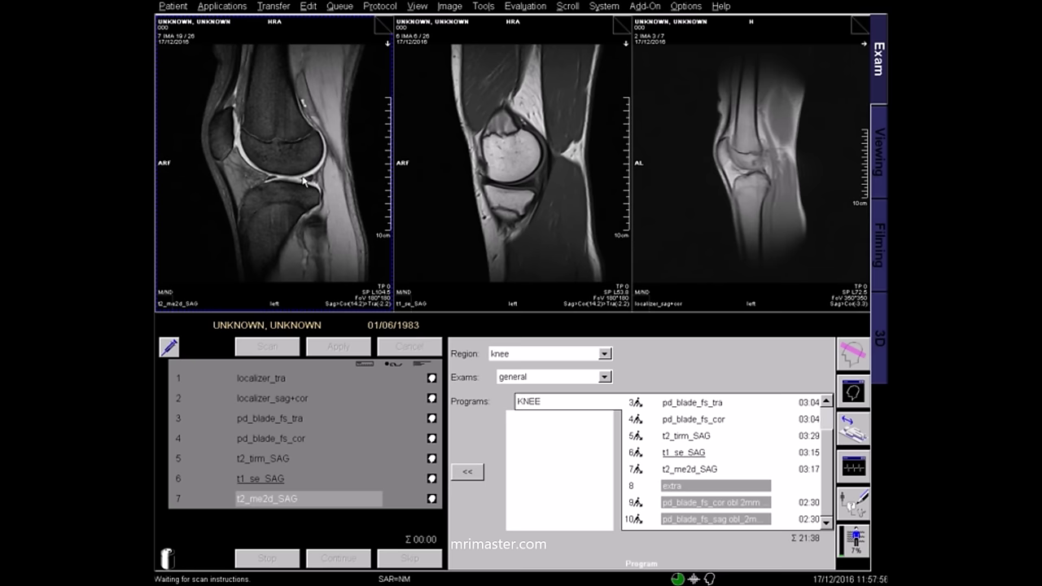
pyautogui.scroll(-1, 253, 167)
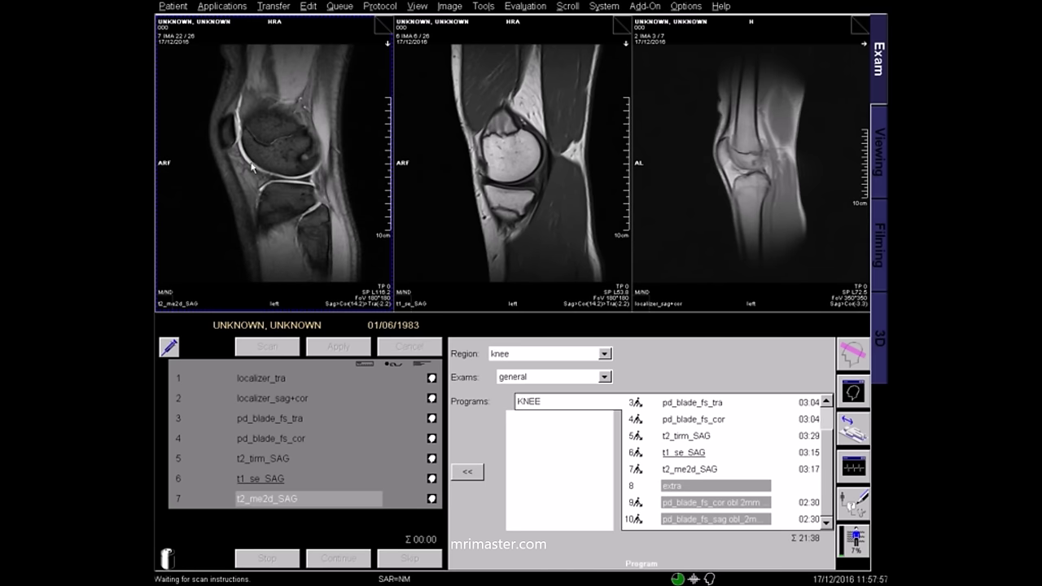